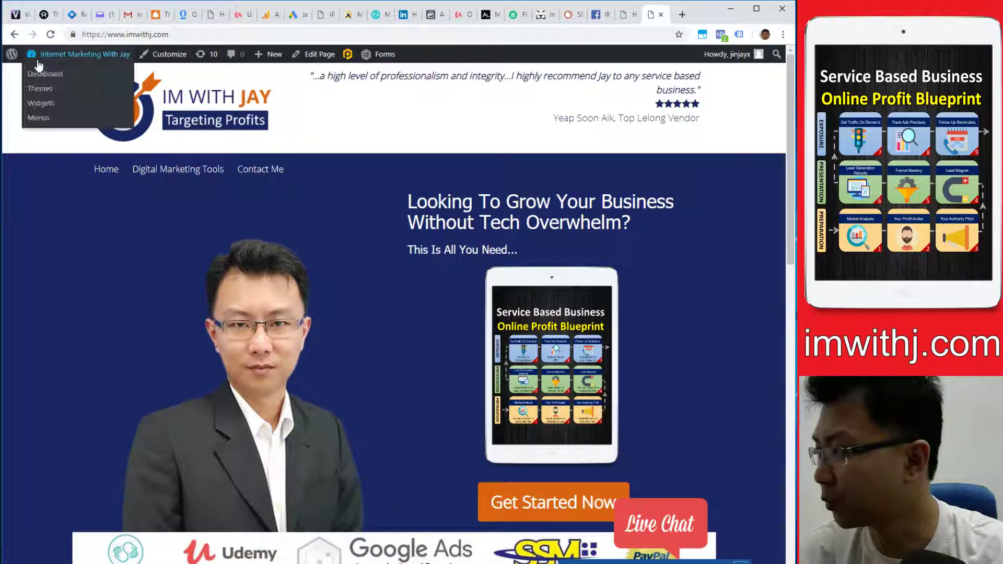
# - Go from the front page to the admin Dashboard and the installed Plugins list, scrolling to Gravity Forms
pyautogui.click(41, 76)
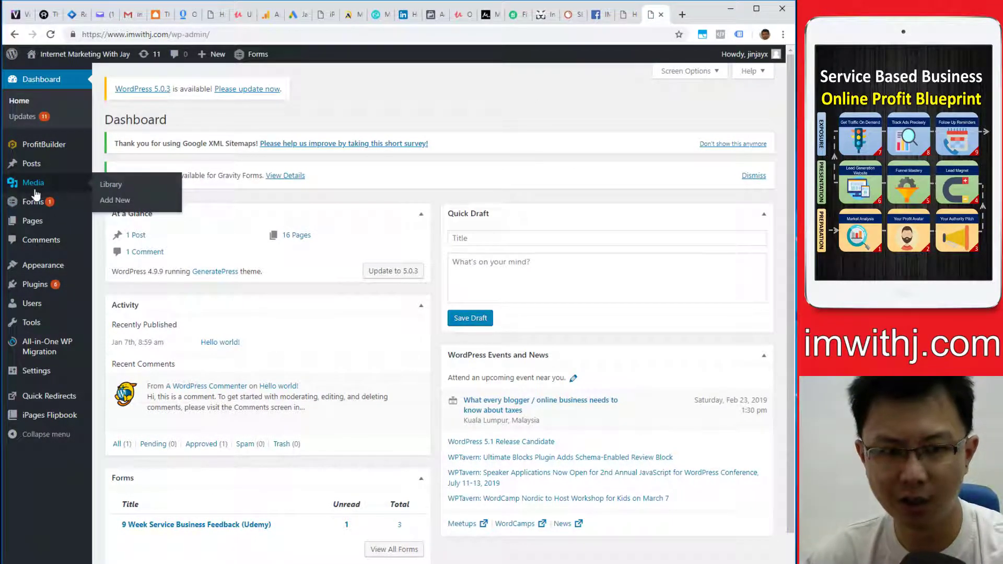
pyautogui.click(58, 288)
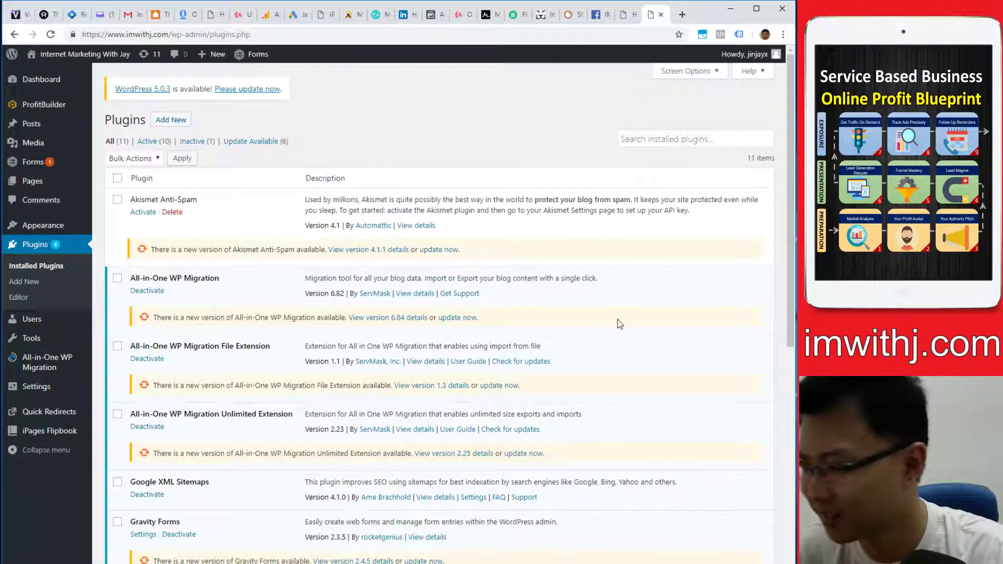
pyautogui.scroll(-5, 618, 324)
pyautogui.scroll(4, 505, 371)
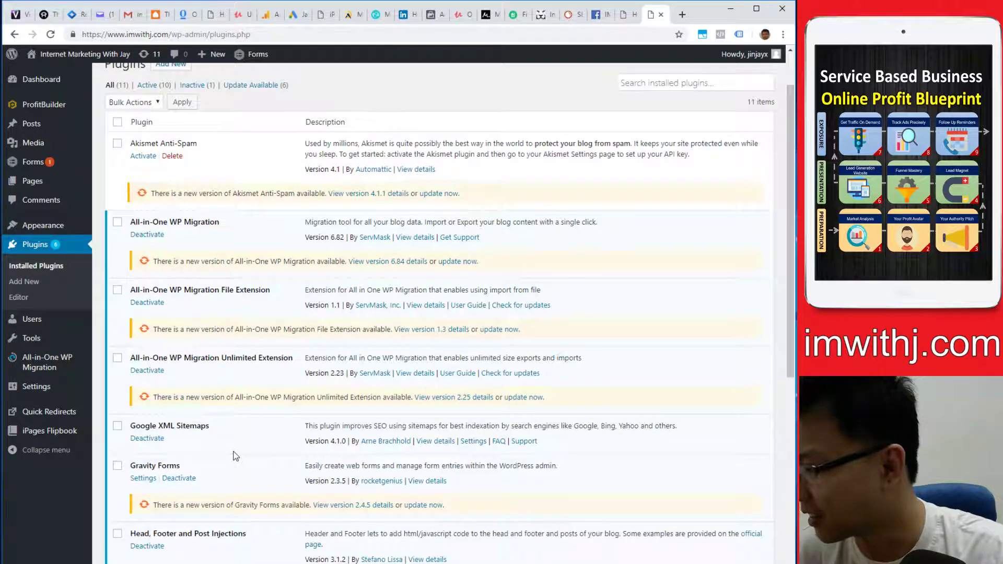
pyautogui.scroll(-3, 233, 456)
# - Open the Gravity Forms list and the Facebook Service Business Info form's Form Settings, then scroll through them
pyautogui.click(143, 309)
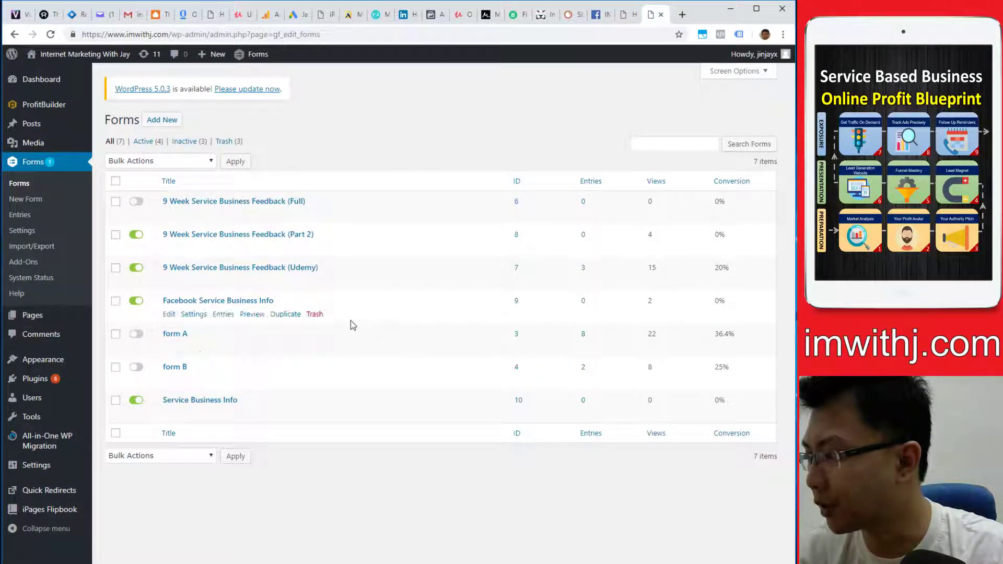
pyautogui.moveTo(205, 319)
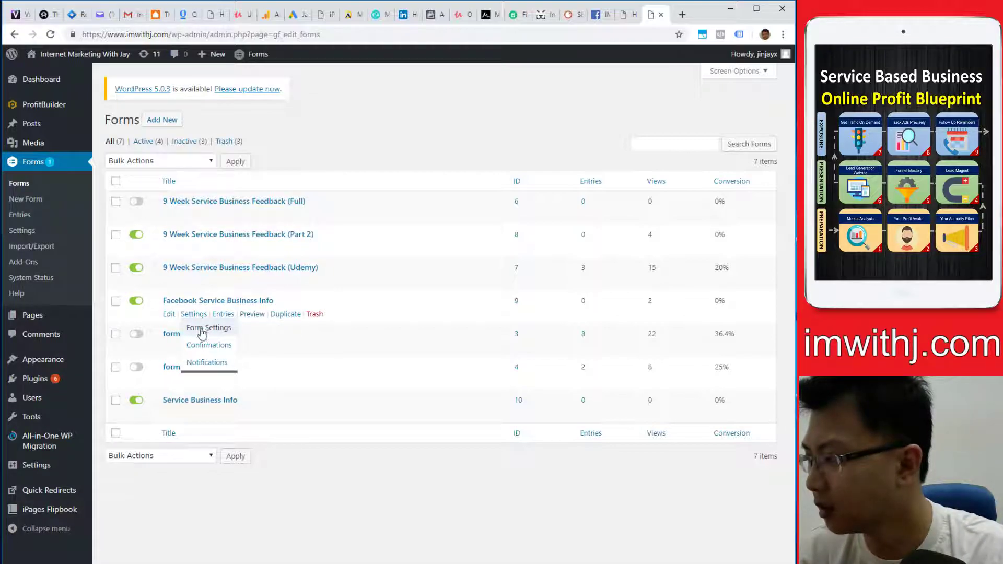
pyautogui.click(202, 329)
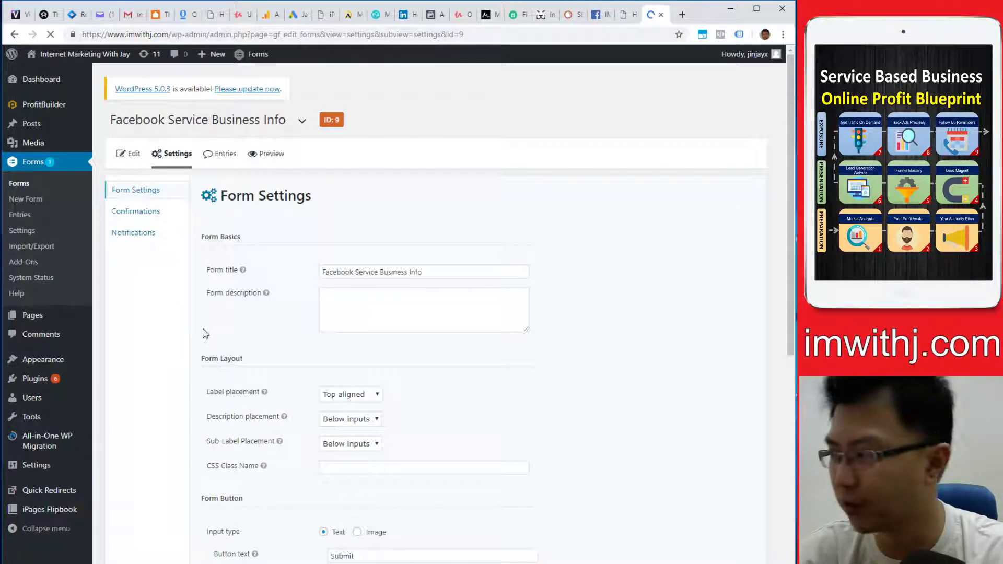
pyautogui.scroll(-7, 401, 359)
pyautogui.scroll(3, 251, 460)
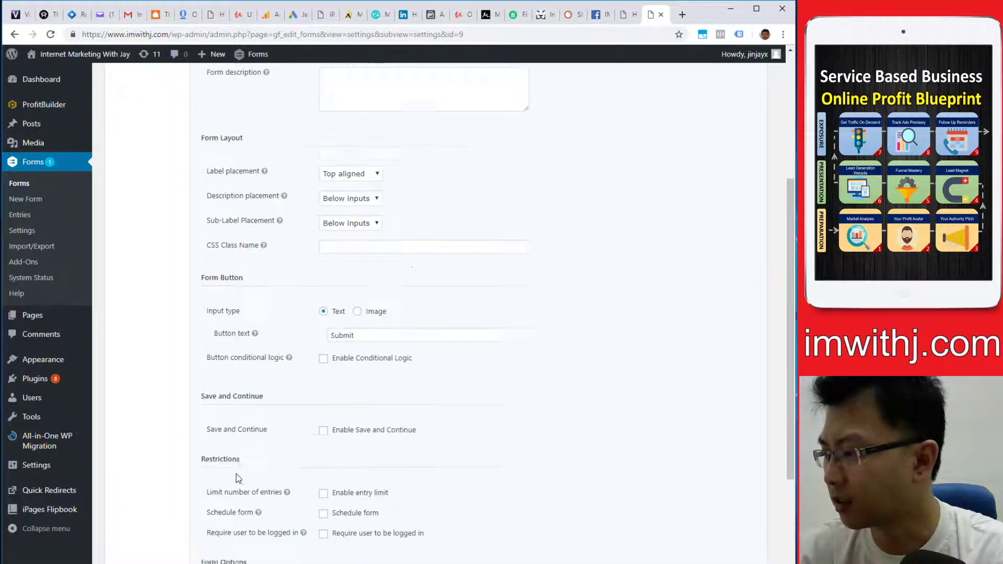
pyautogui.scroll(1, 237, 478)
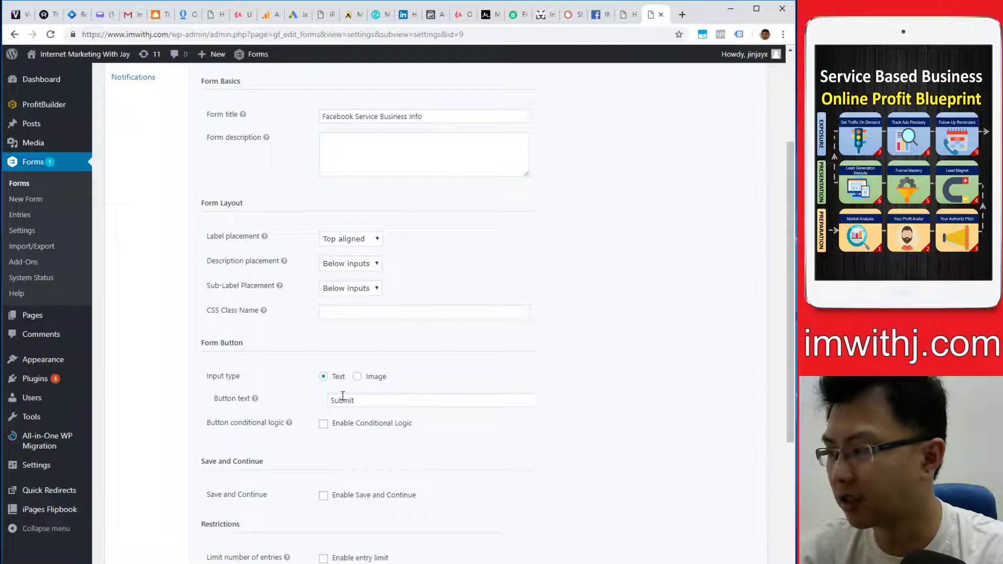
pyautogui.scroll(3, 341, 366)
pyautogui.scroll(-3, 347, 445)
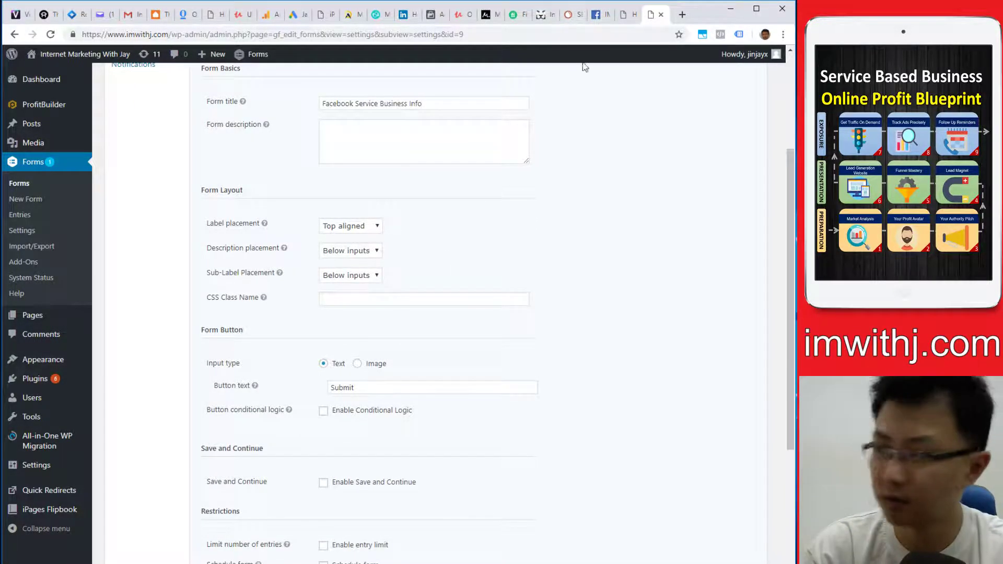
# - In a new browser tab, load the site's start page at imwithj.com/start
pyautogui.hotkey('ctrl', 't')
pyautogui.write('im')
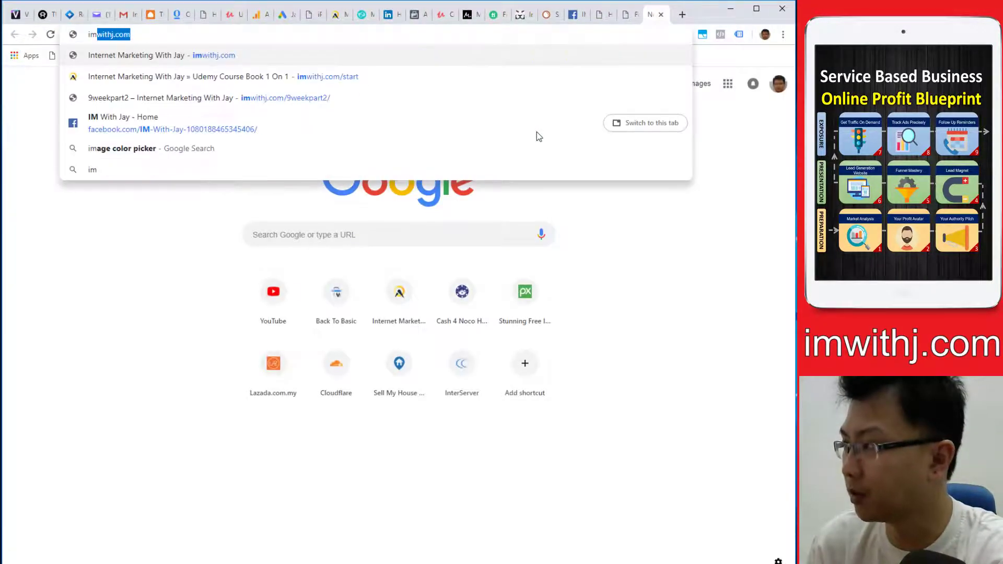
pyautogui.press('Down')
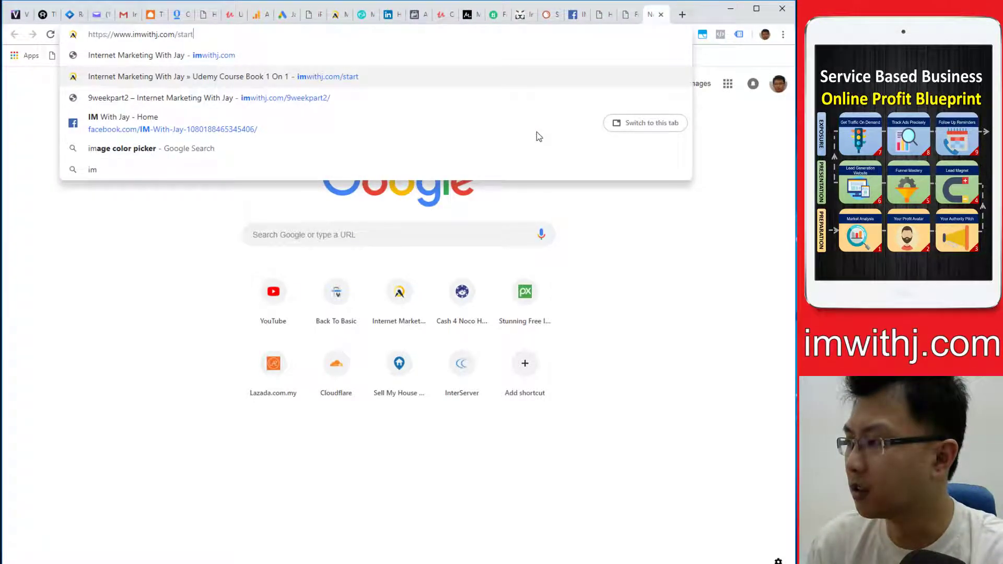
pyautogui.press('Return')
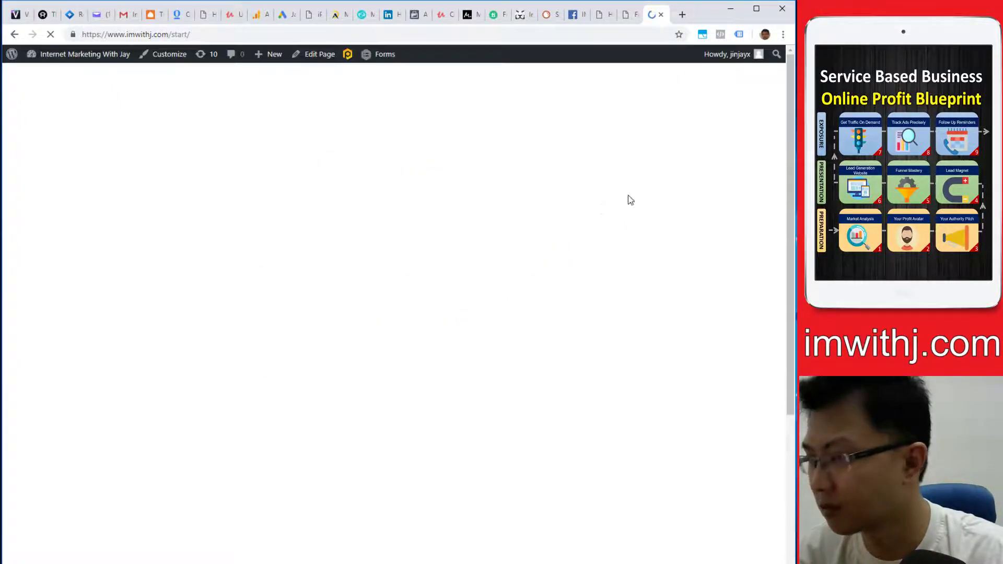
pyautogui.scroll(-5, 412, 448)
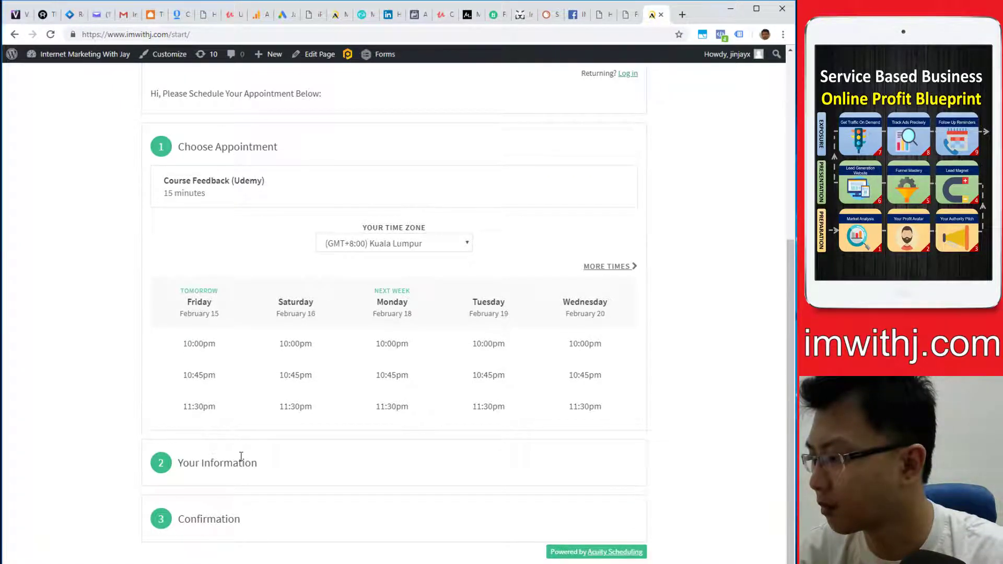
pyautogui.scroll(4, 242, 455)
# - Change the address to imwithj.com/9weekpart2/ and load the live page
pyautogui.click(220, 38)
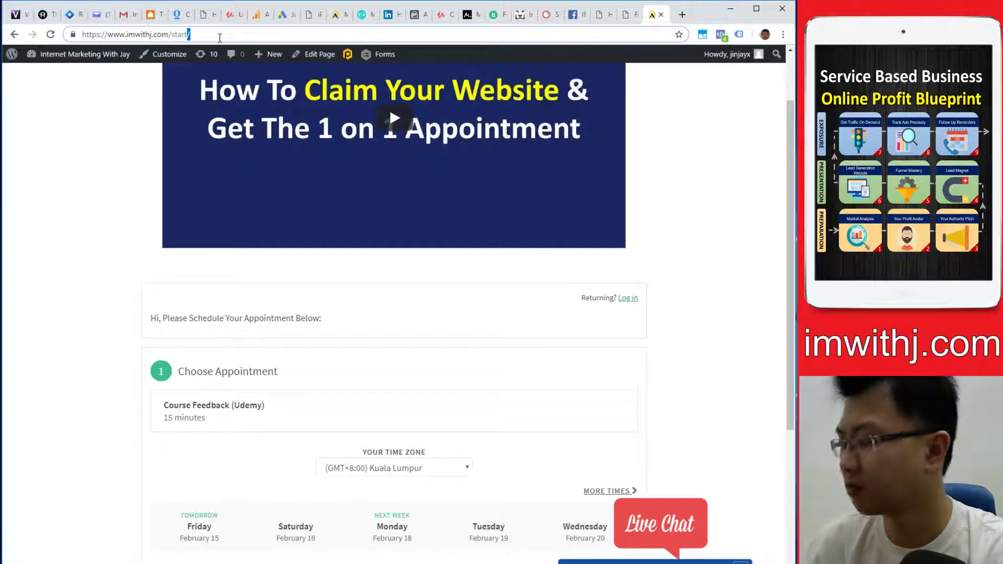
pyautogui.press('BackSpace')
pyautogui.press('BackSpace')
pyautogui.press('BackSpace')
pyautogui.press('BackSpace')
pyautogui.press('BackSpace')
pyautogui.press('BackSpace')
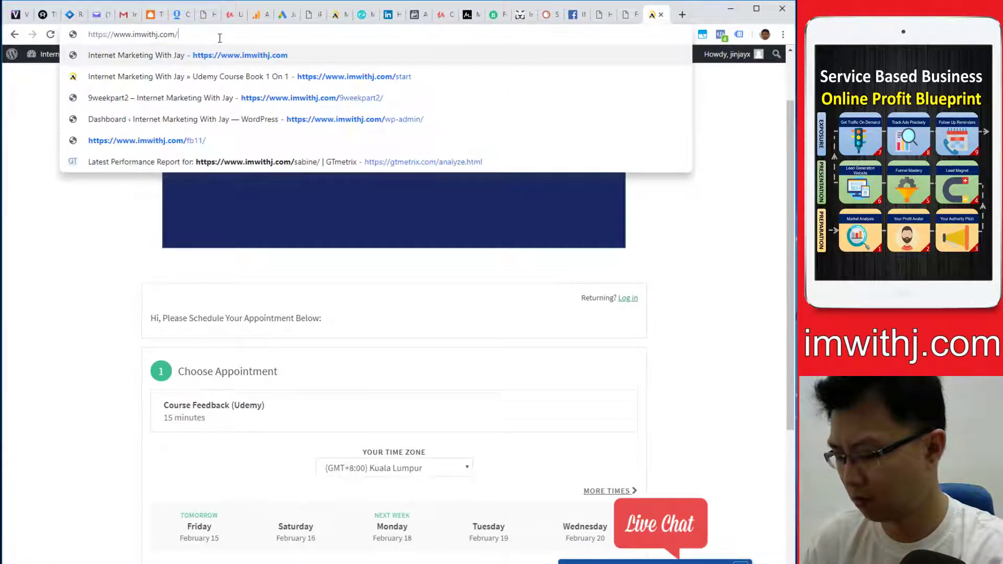
pyautogui.write('9')
pyautogui.press('Right')
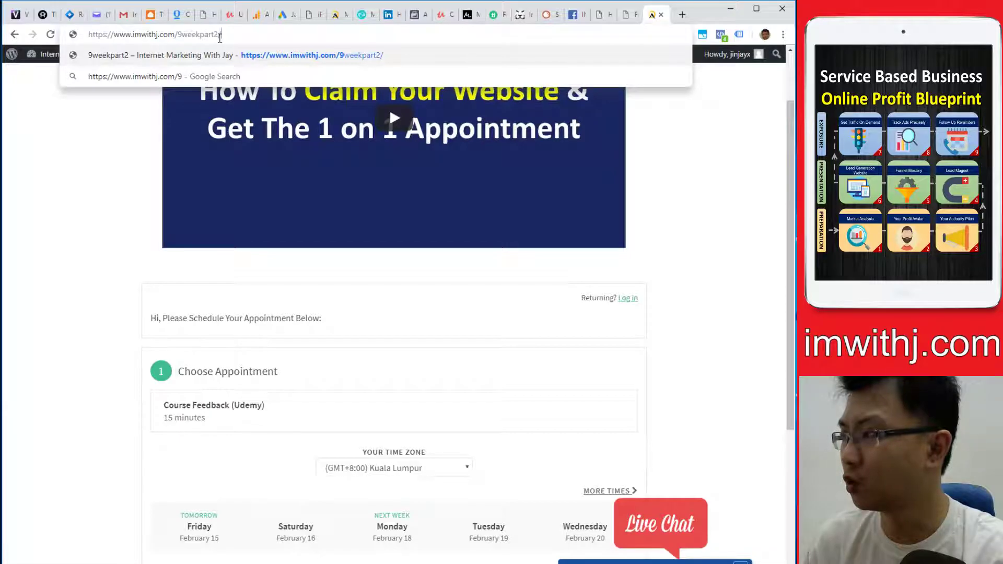
pyautogui.press('Return')
pyautogui.scroll(-15, 510, 316)
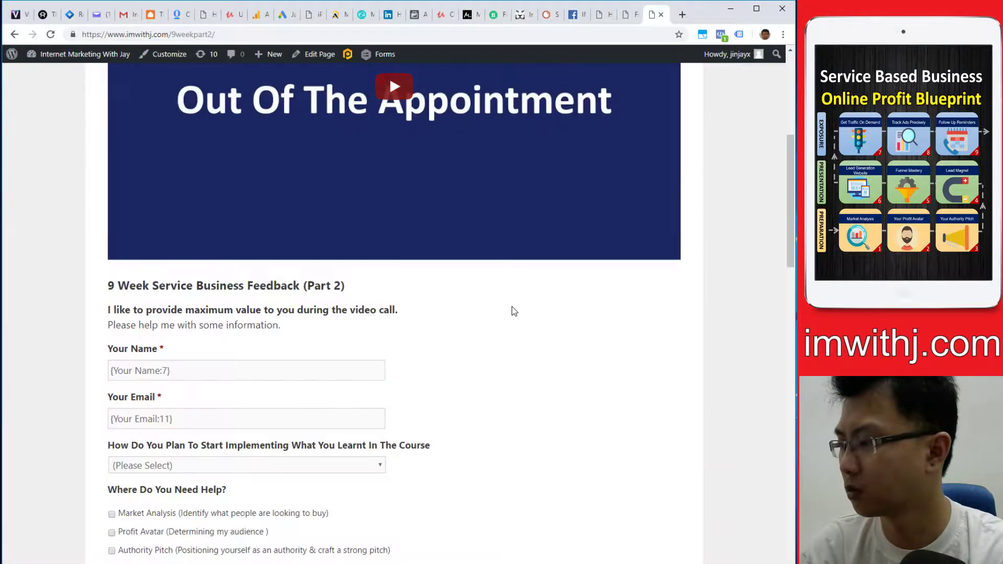
pyautogui.scroll(-10, 512, 311)
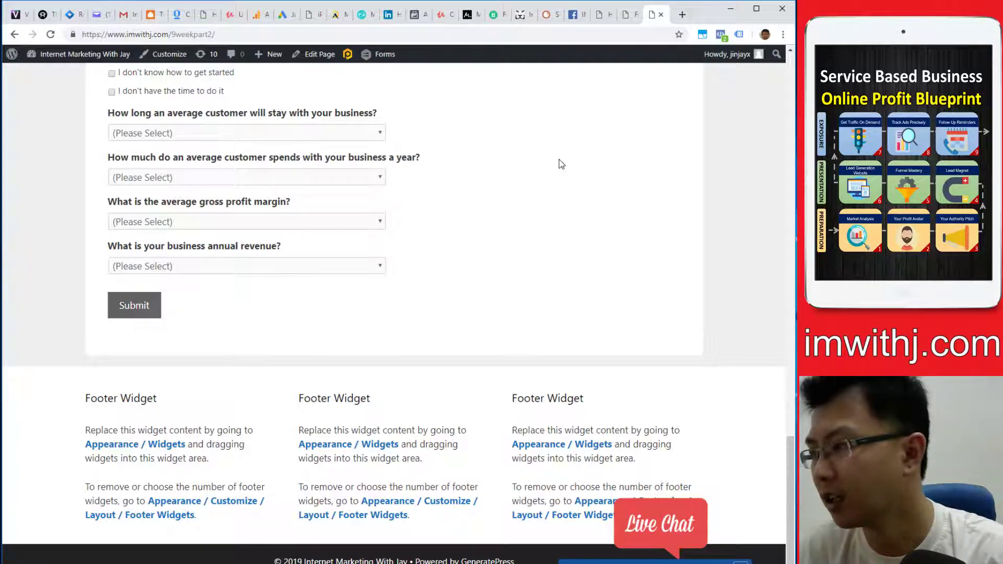
# - Check the form settings tab, then scroll the 9weekpart2 form down to its Submit button
pyautogui.click(625, 16)
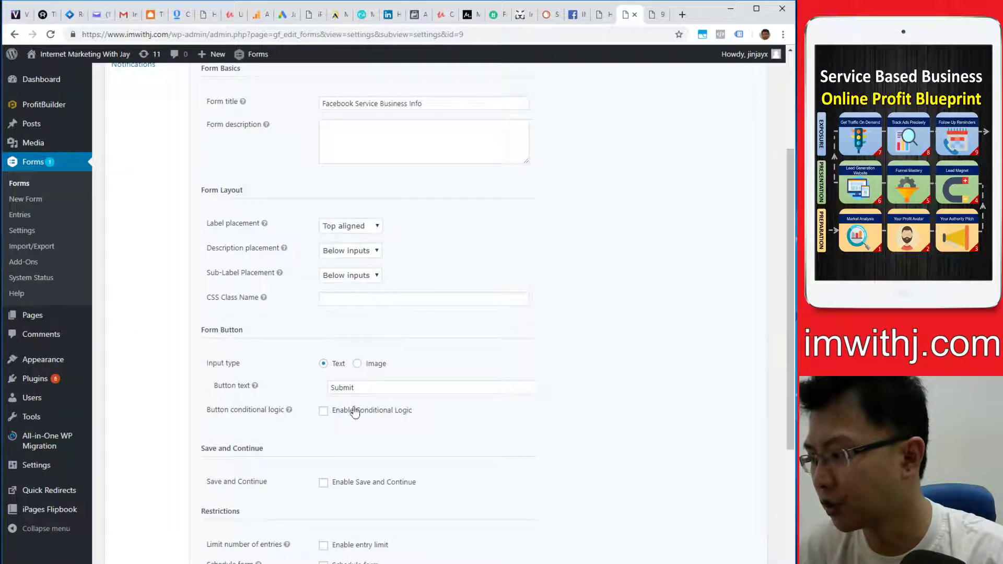
pyautogui.click(652, 16)
pyautogui.moveTo(790, 450); pyautogui.dragTo(781, 127)
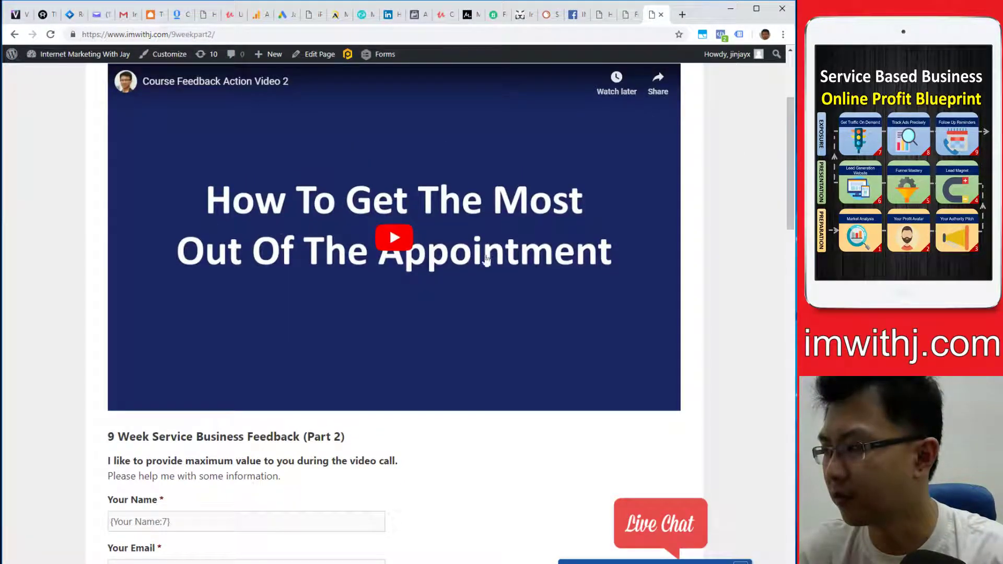
pyautogui.scroll(-4, 250, 248)
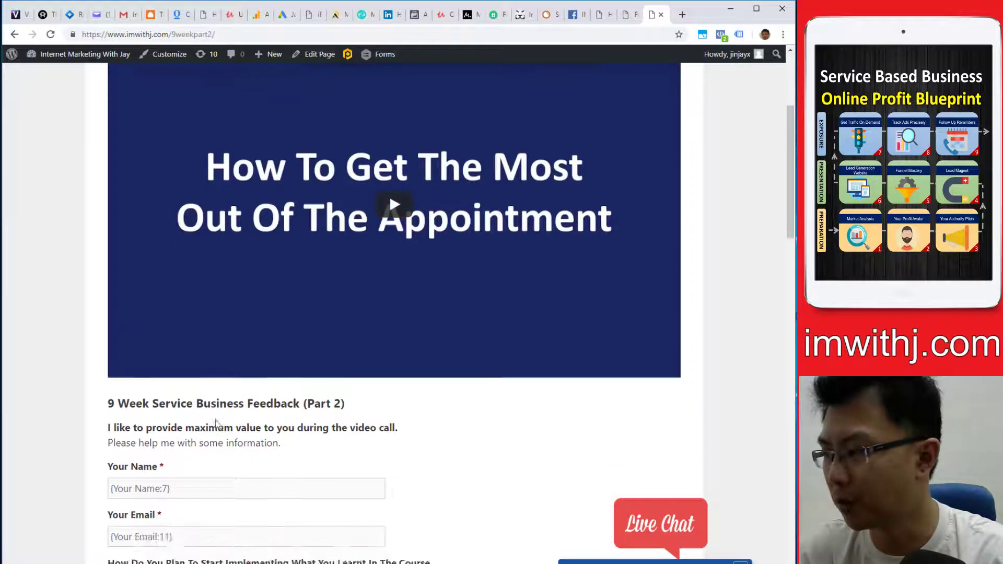
pyautogui.moveTo(789, 173); pyautogui.dragTo(782, 472)
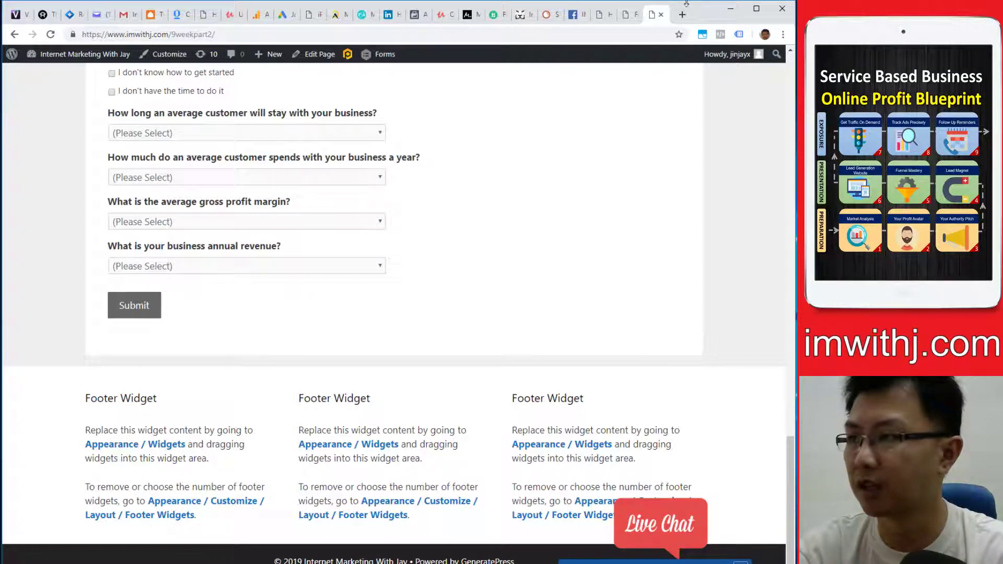
# - Compare the form settings tab with the live 9weekpart2 form page, scrolling through each
pyautogui.click(627, 15)
pyautogui.scroll(3, 270, 234)
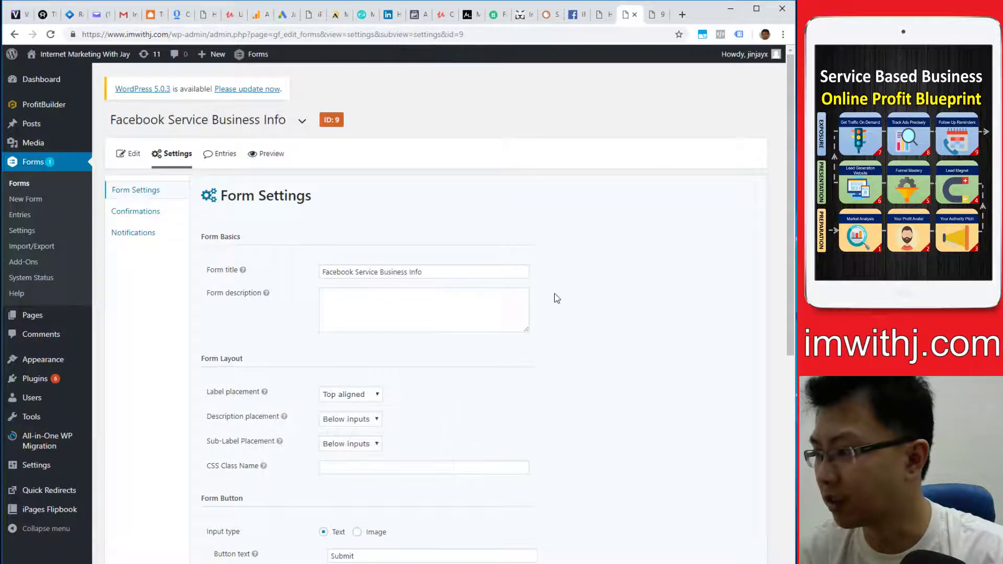
pyautogui.scroll(-8, 555, 296)
pyautogui.scroll(6, 580, 376)
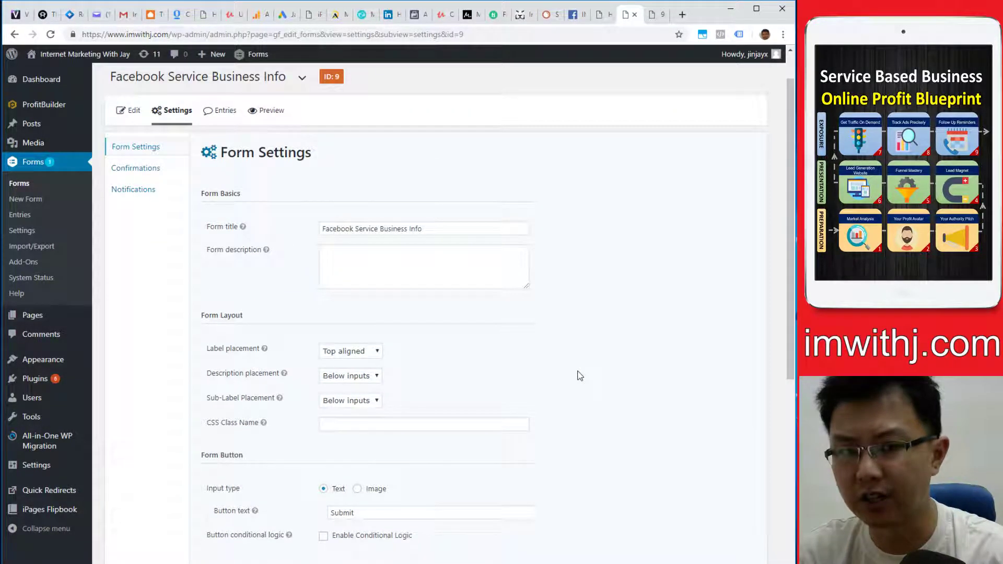
pyautogui.click(655, 15)
pyautogui.scroll(10, 219, 282)
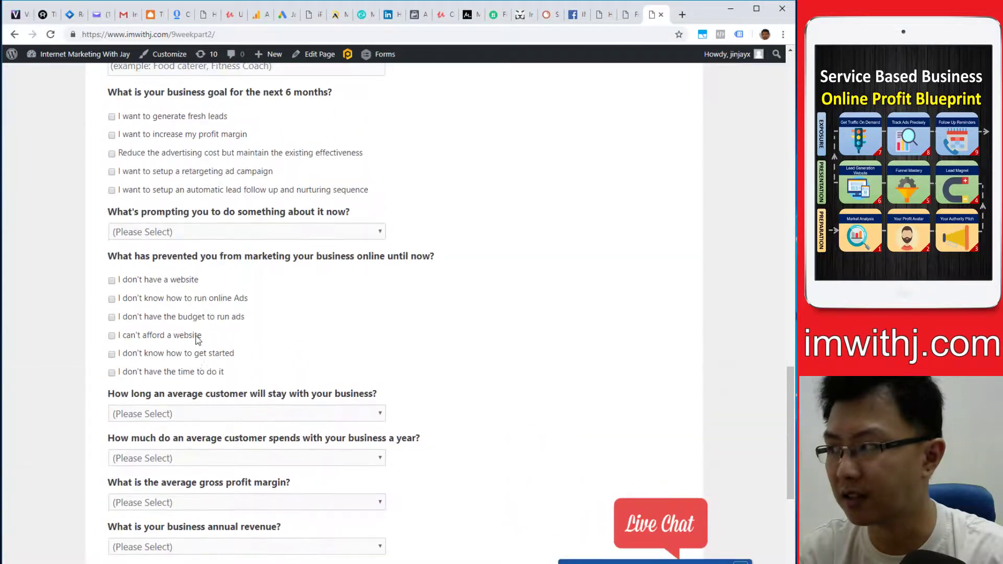
pyautogui.scroll(7, 285, 339)
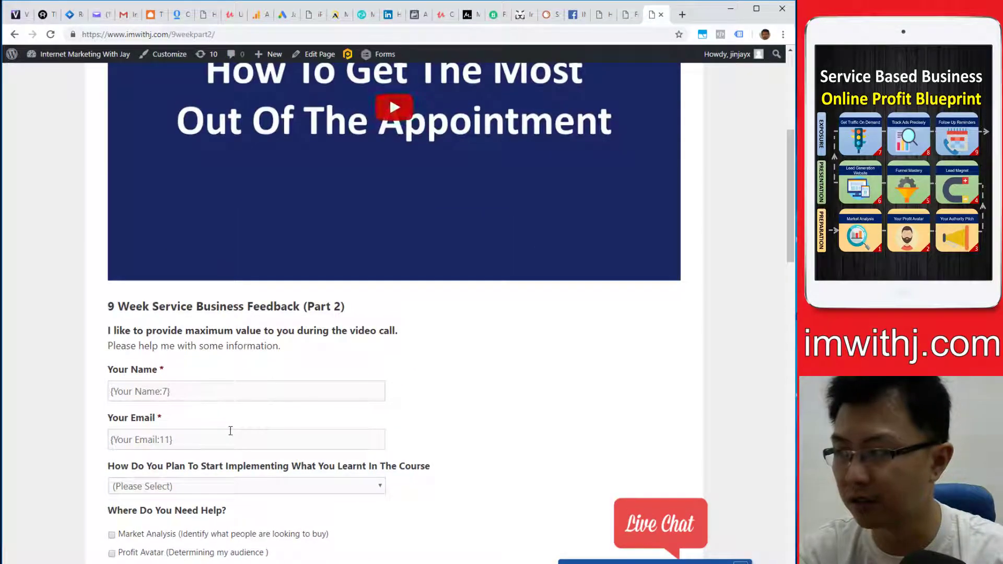
pyautogui.scroll(-12, 350, 324)
pyautogui.scroll(-10, 366, 300)
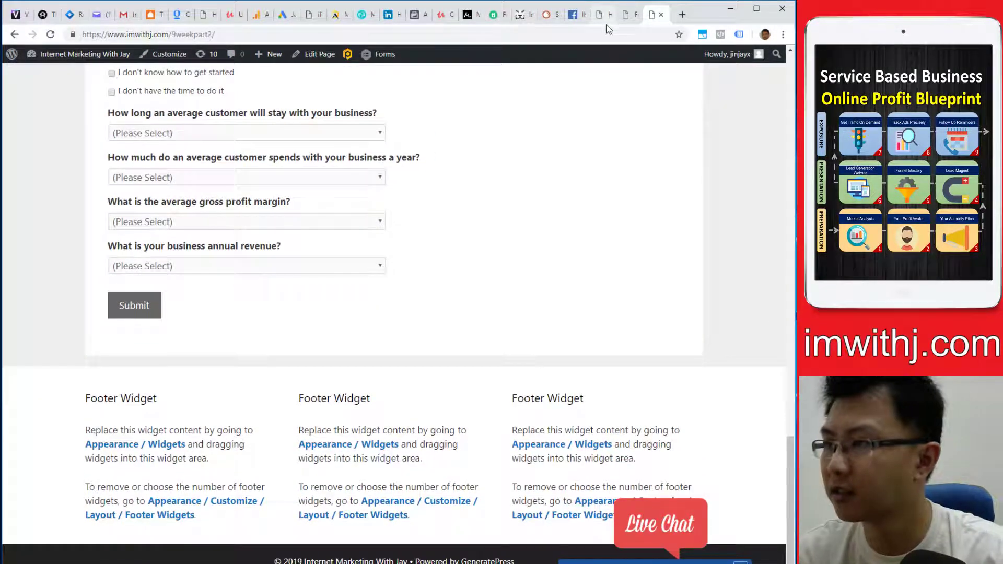
# - Reload the Facebook Service Business Info Form Settings, then open that form in the editor
pyautogui.click(627, 16)
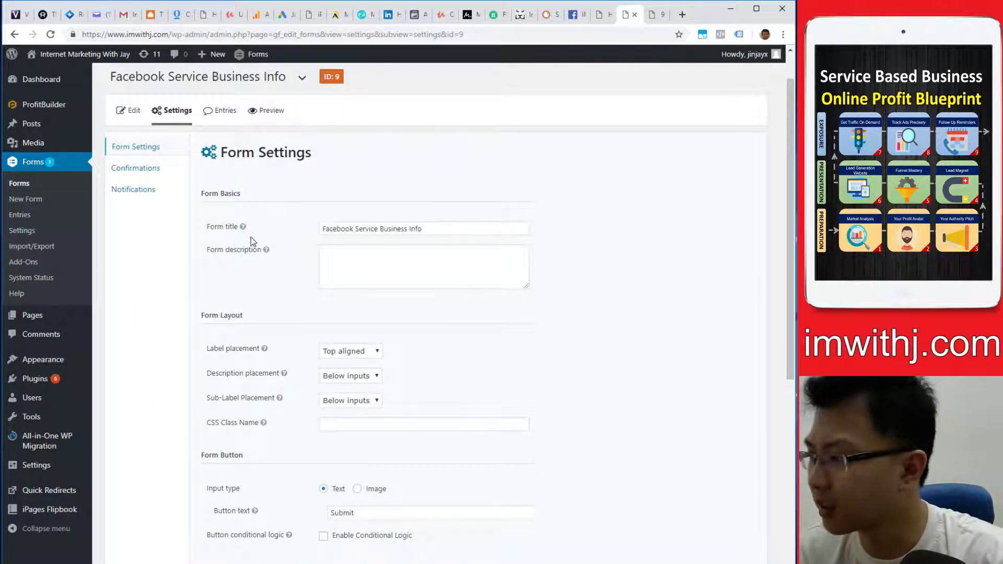
pyautogui.moveTo(177, 116)
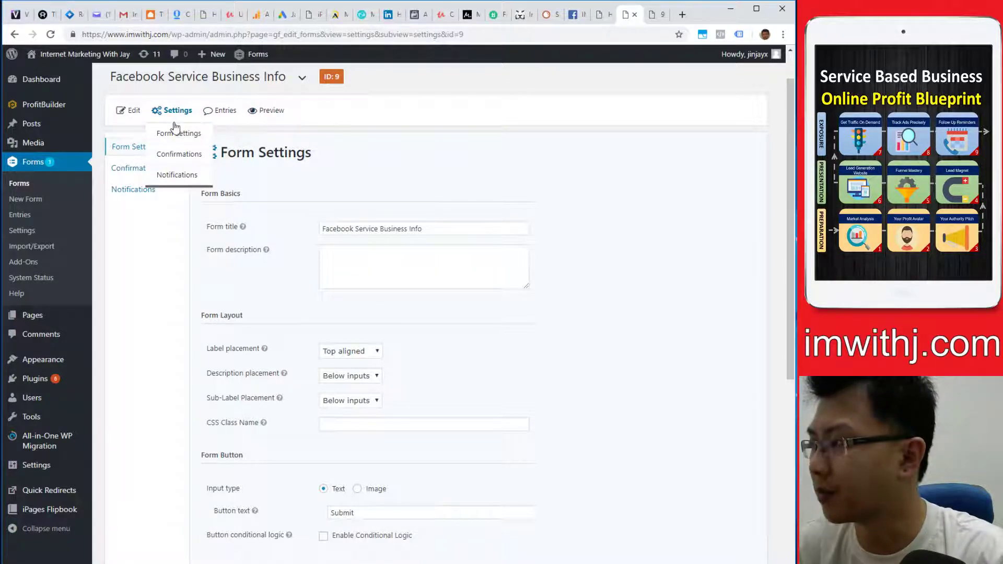
pyautogui.click(177, 134)
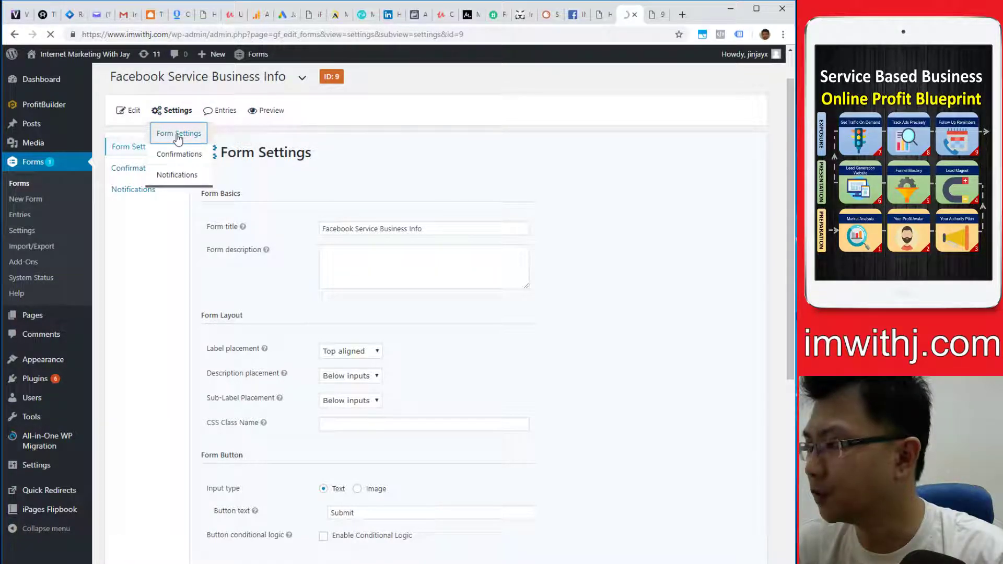
pyautogui.moveTo(191, 161)
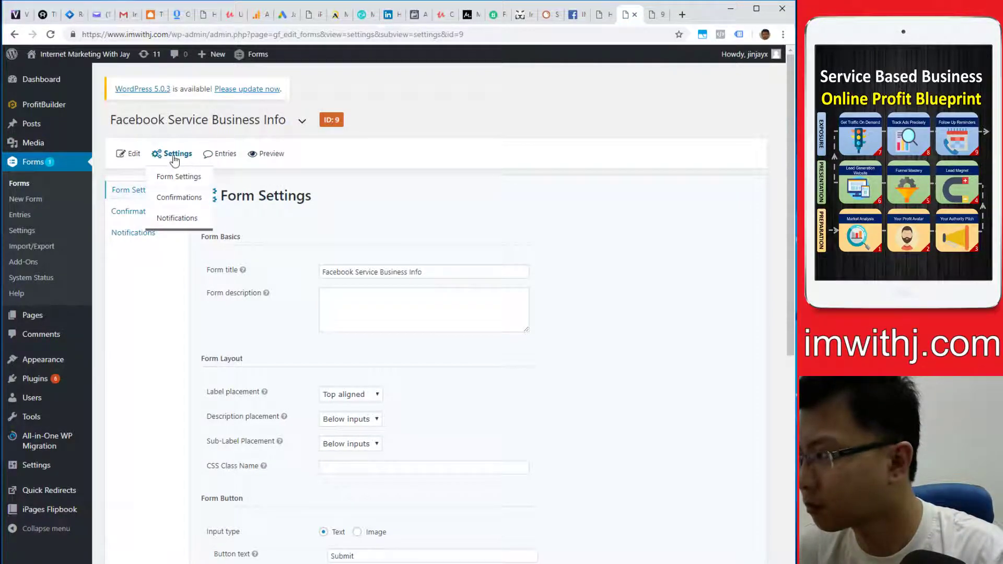
pyautogui.click(129, 155)
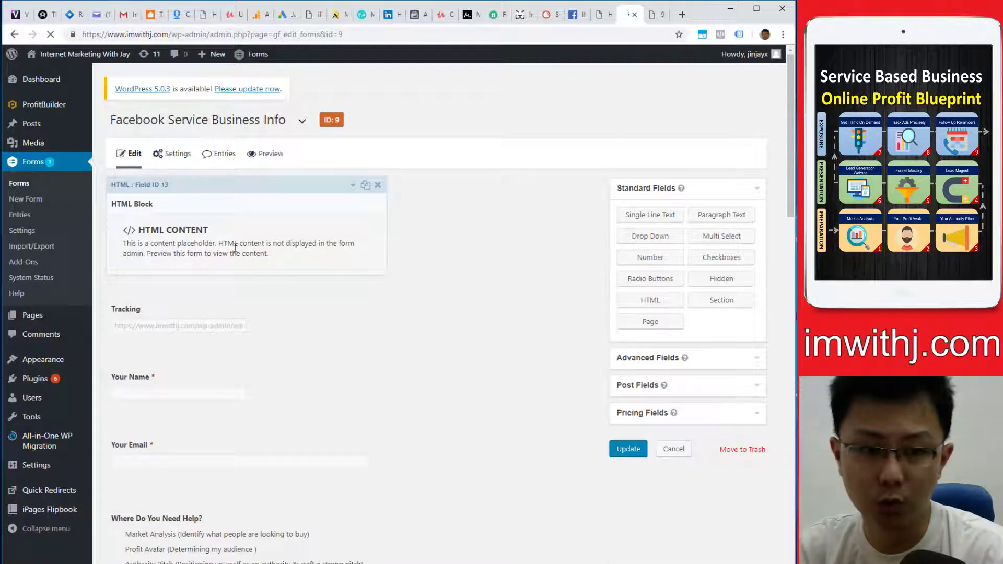
# - Show the Tracking field's Advanced options and preview the form in a new tab
pyautogui.click(214, 302)
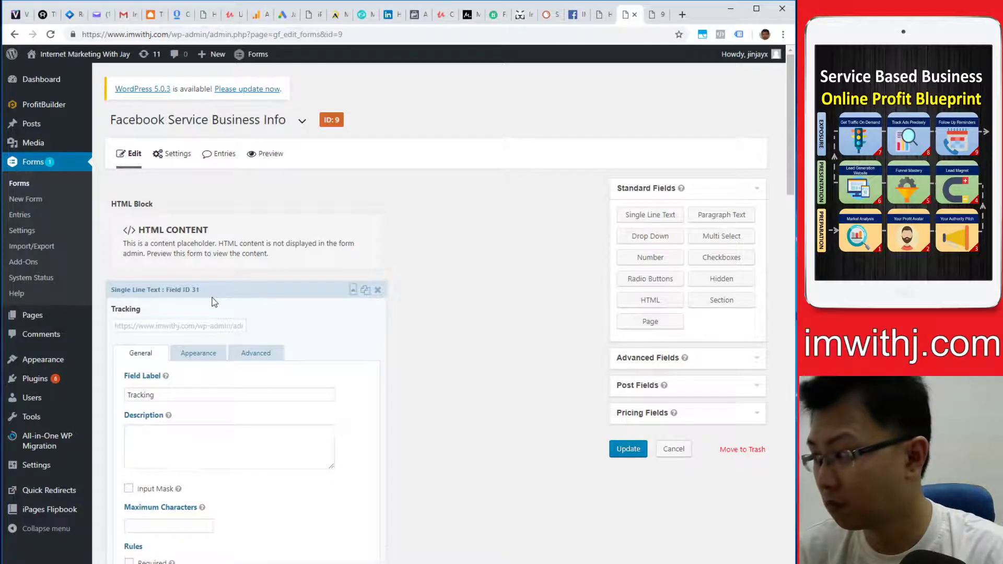
pyautogui.scroll(-1, 298, 353)
pyautogui.click(252, 302)
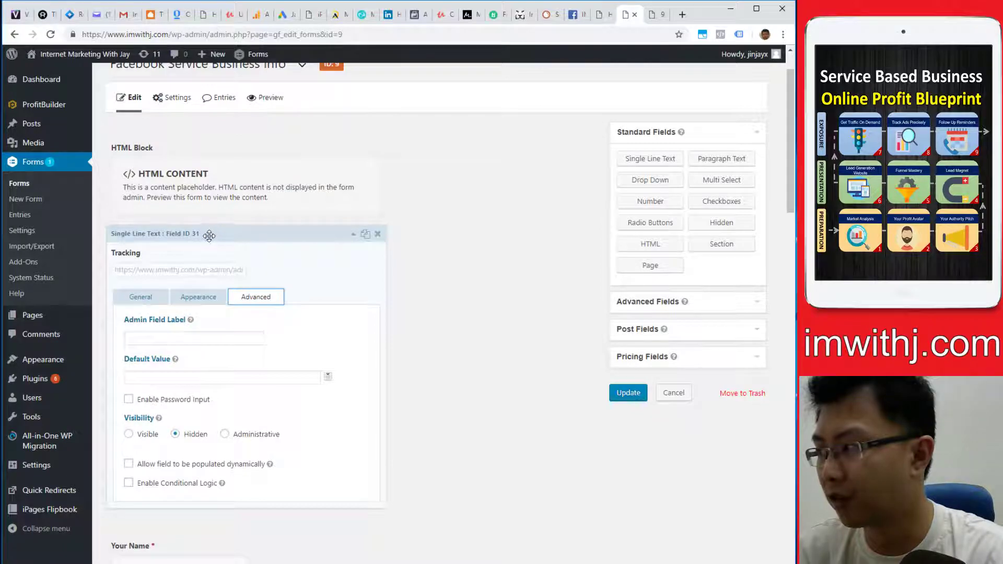
pyautogui.click(267, 98)
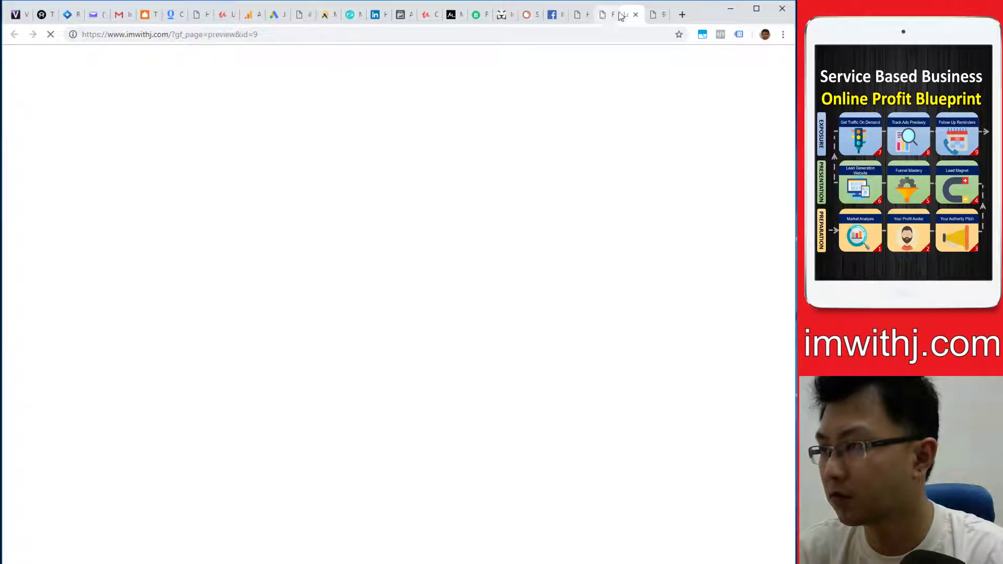
# - Close the live 9weekpart2 tab and return to the form editor
pyautogui.click(653, 20)
pyautogui.click(660, 15)
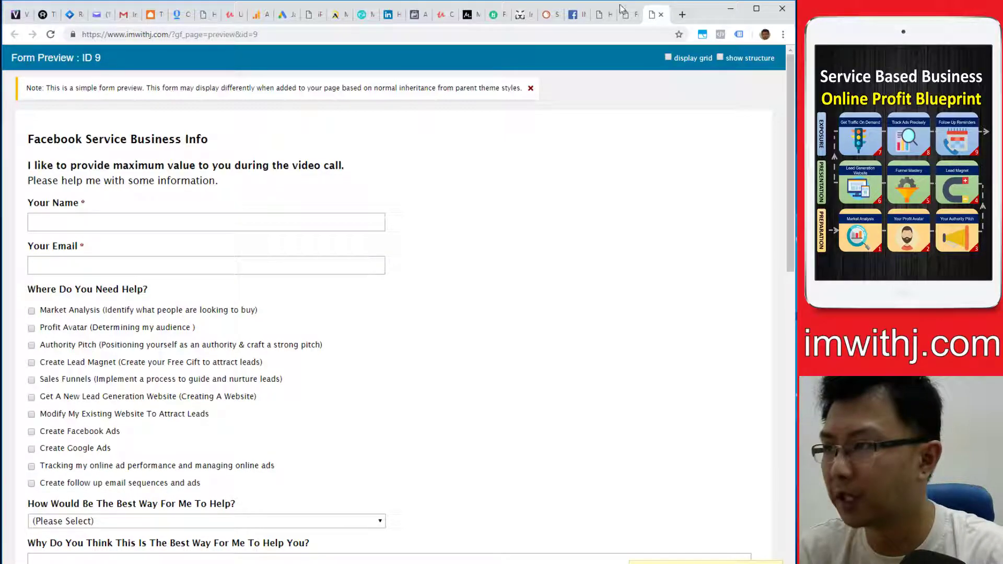
pyautogui.click(620, 20)
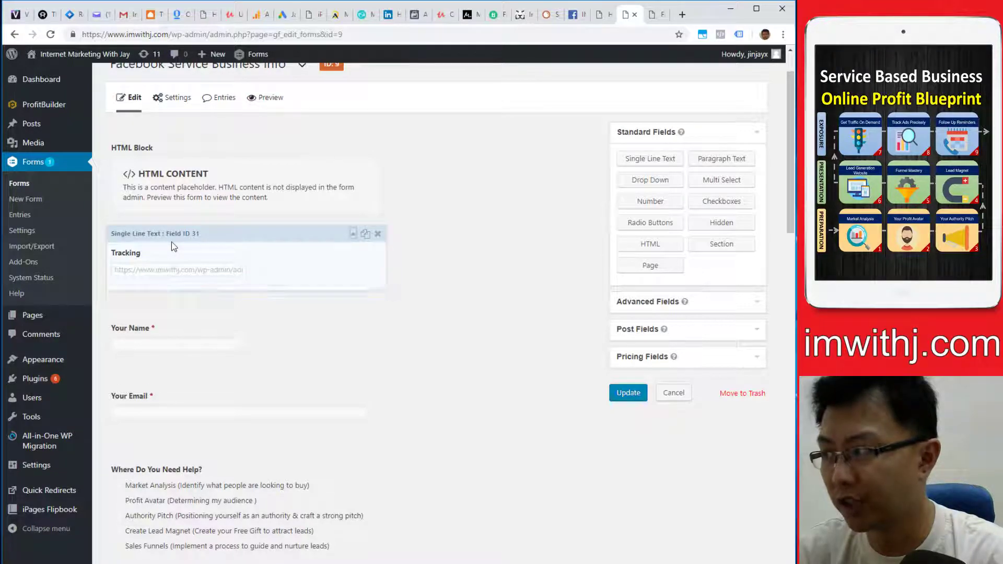
pyautogui.click(171, 242)
pyautogui.click(242, 298)
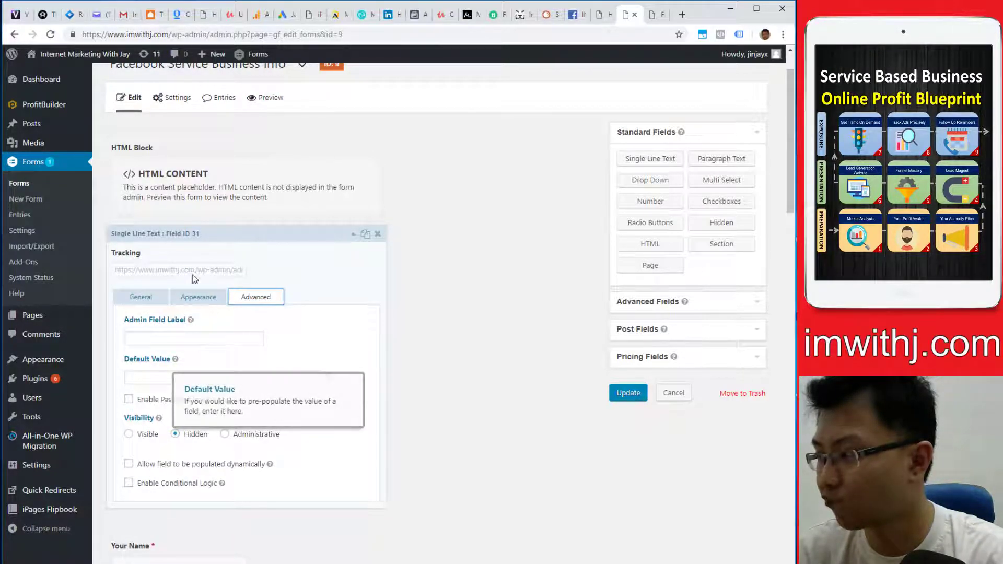
pyautogui.click(209, 301)
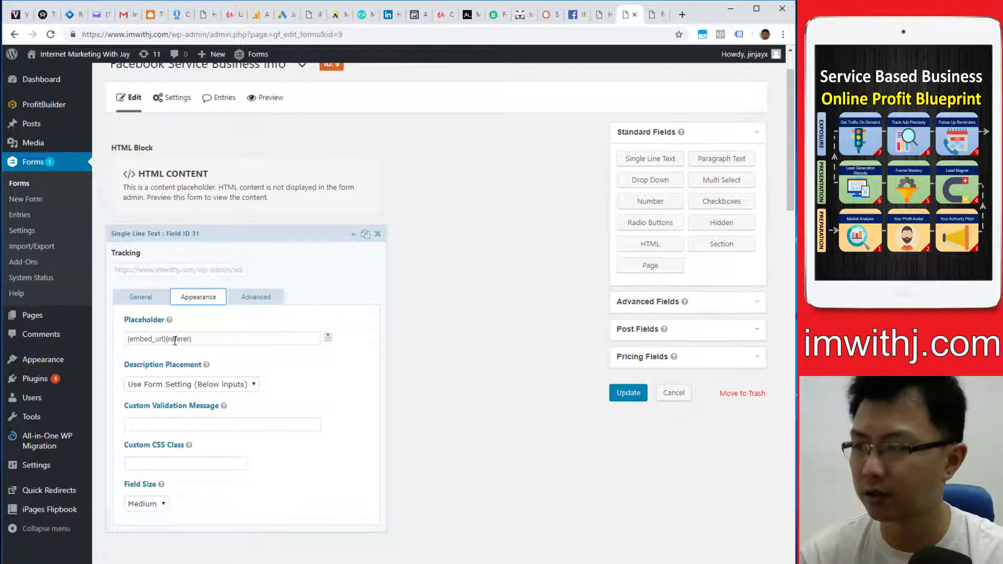
pyautogui.click(288, 237)
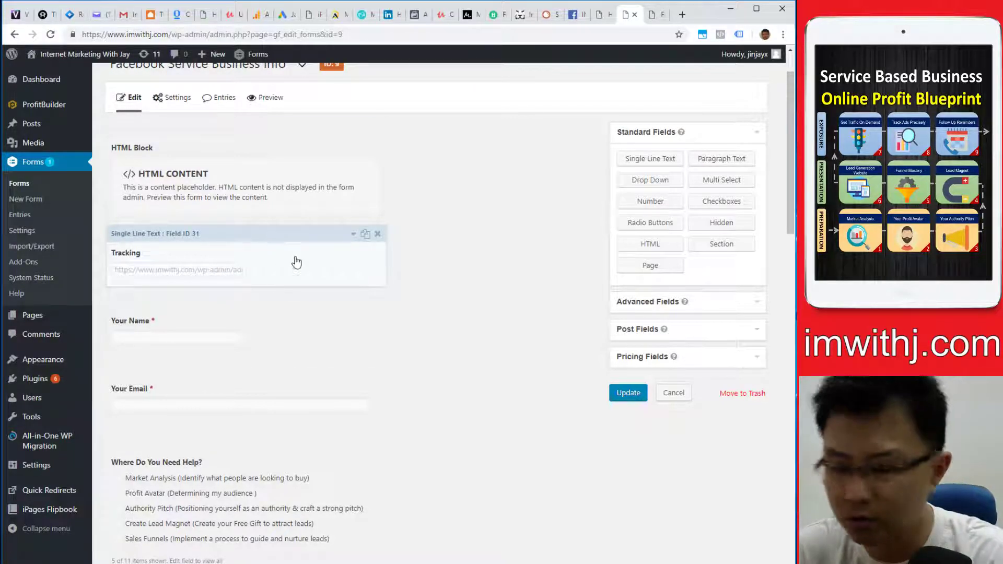
# - Close the Form Preview tab and get back to the form editor
pyautogui.scroll(-2, 291, 305)
pyautogui.scroll(-5, 273, 306)
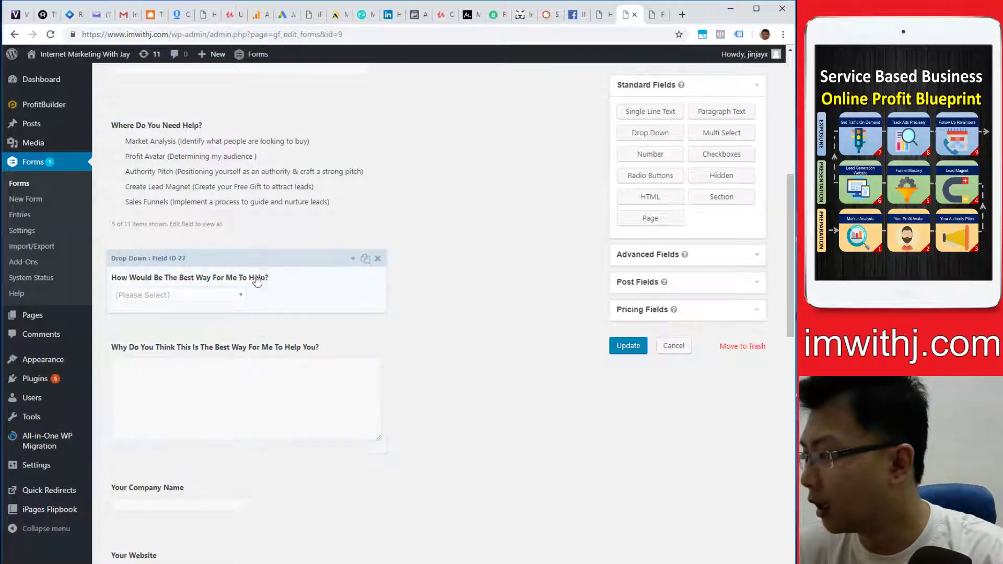
pyautogui.click(655, 17)
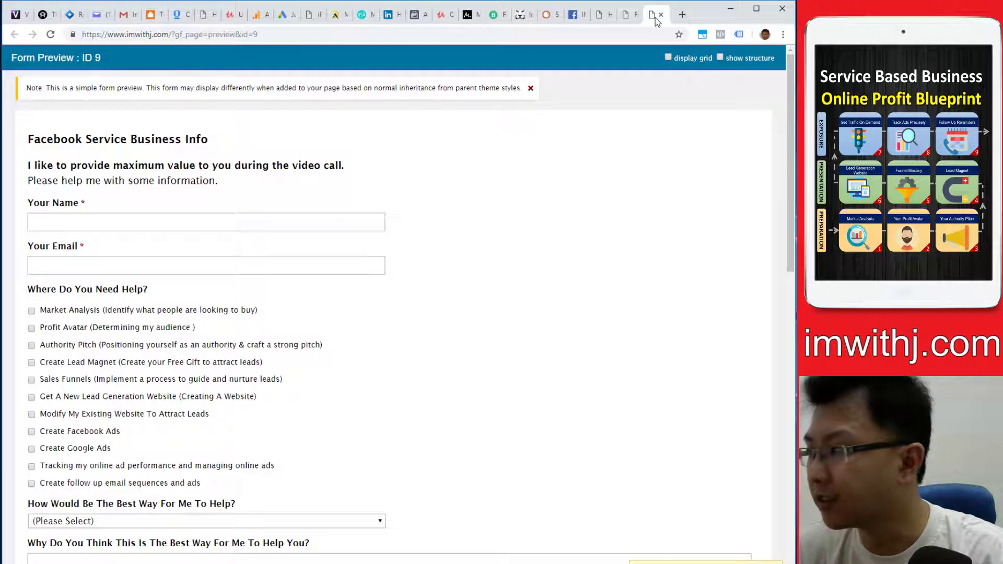
pyautogui.click(661, 15)
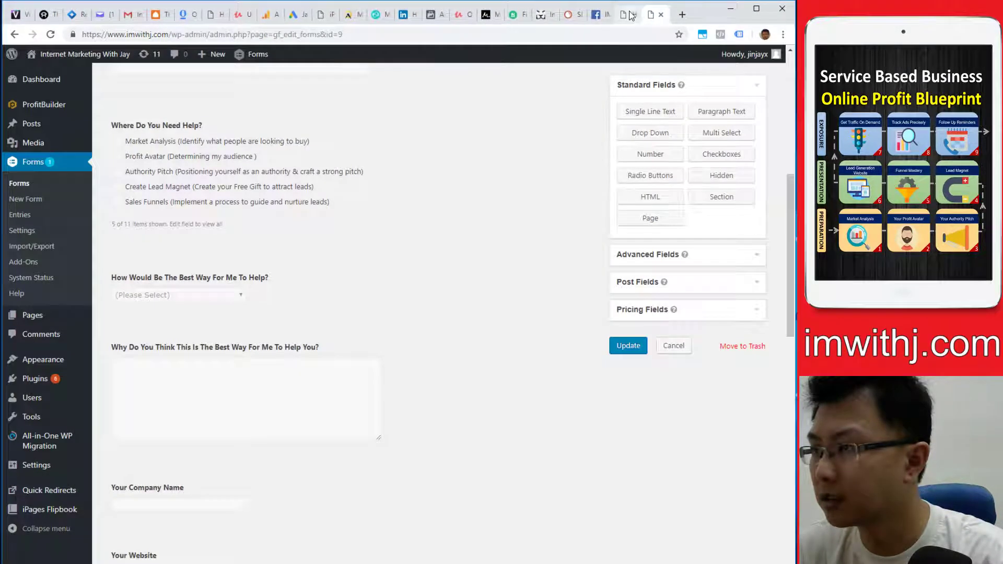
pyautogui.click(624, 15)
pyautogui.click(654, 14)
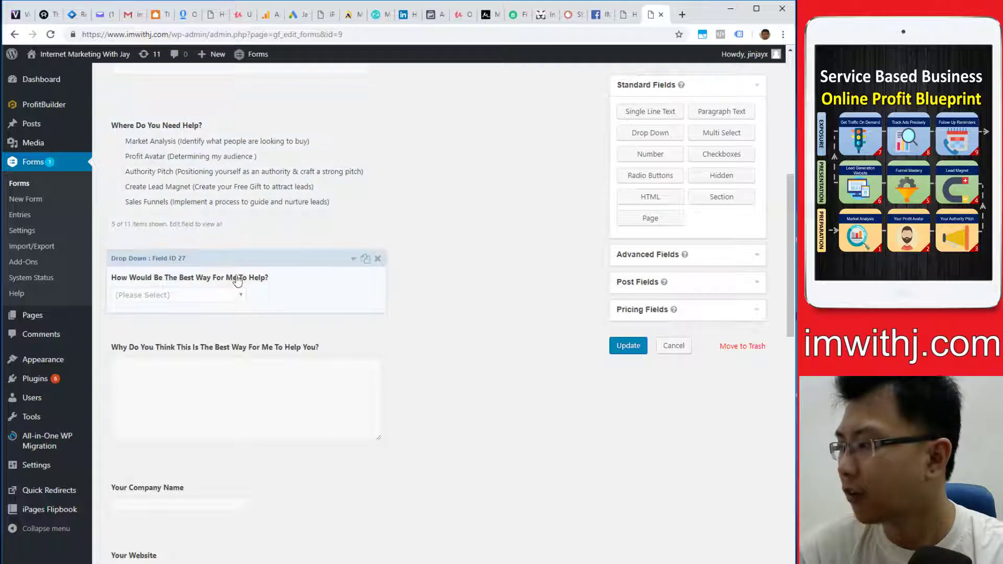
# - Expand, then collapse, the 'How Would Be The Best Way For Me To Help?' drop-down field's settings
pyautogui.click(229, 295)
pyautogui.scroll(-2, 273, 315)
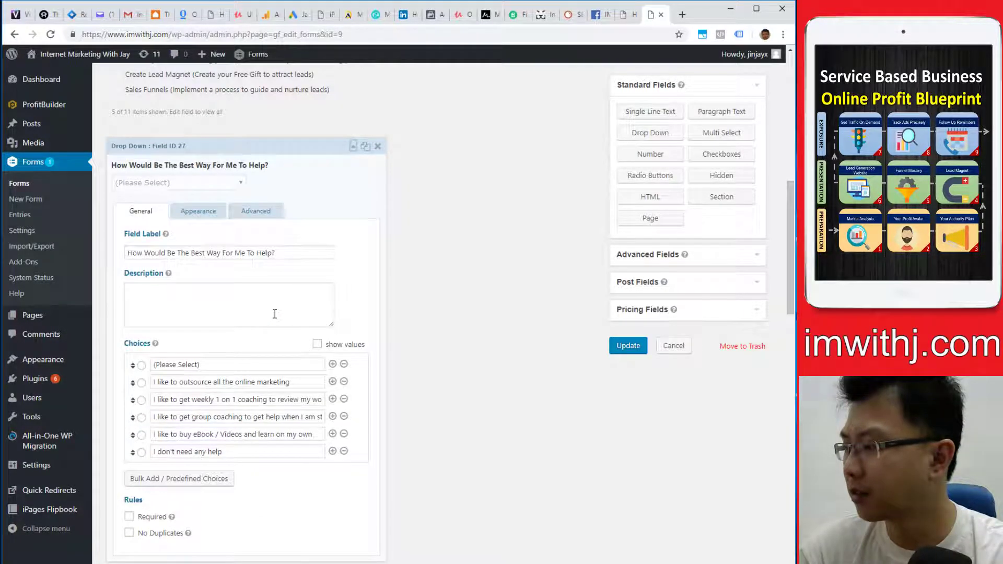
pyautogui.click(284, 153)
pyautogui.scroll(-7, 295, 266)
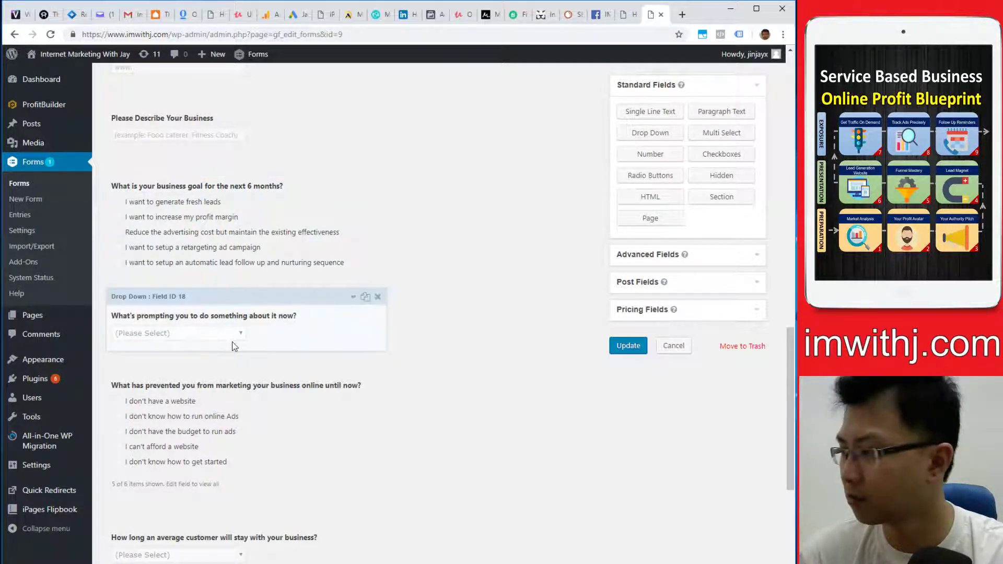
pyautogui.click(233, 319)
pyautogui.scroll(-2, 277, 320)
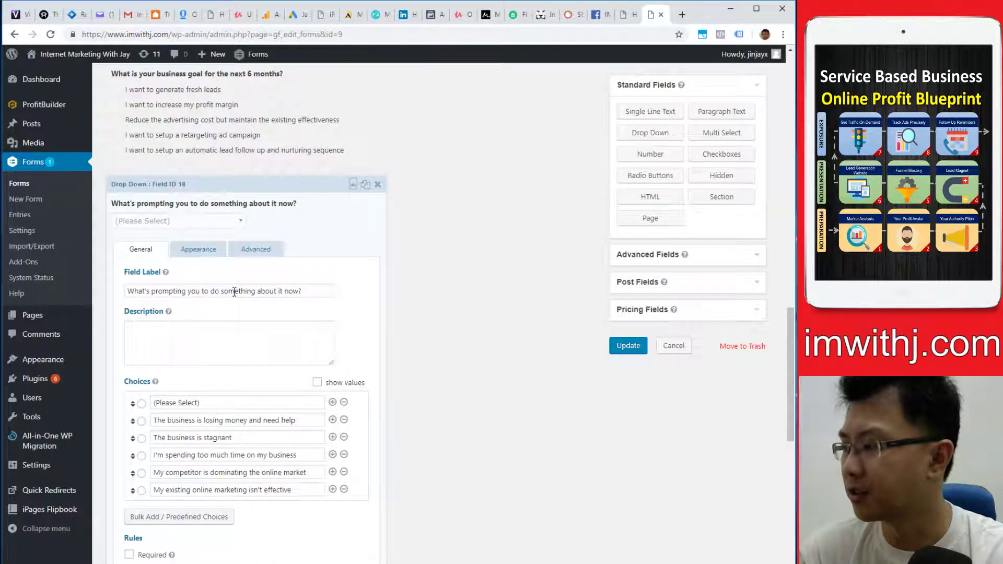
pyautogui.scroll(-1, 193, 273)
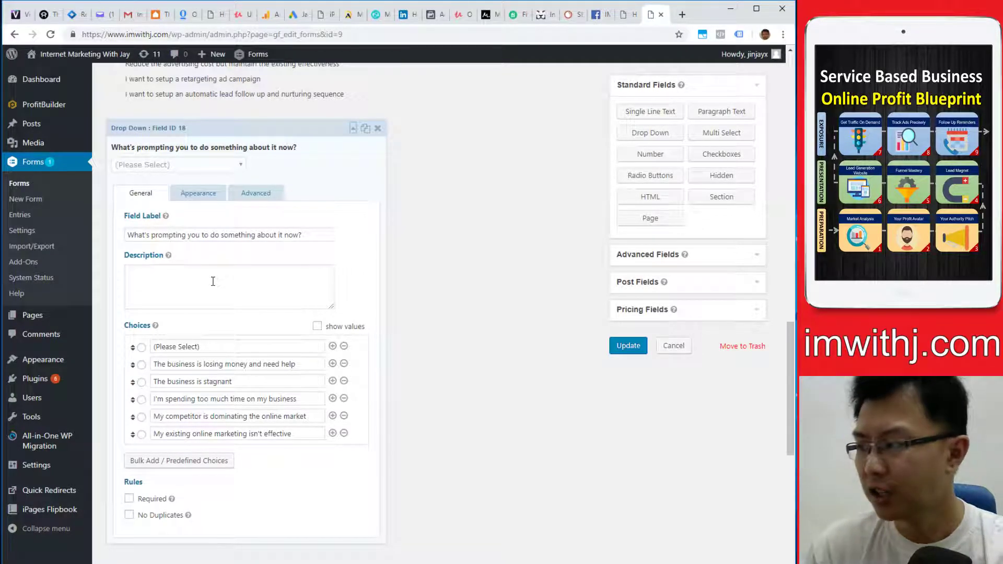
pyautogui.click(309, 367)
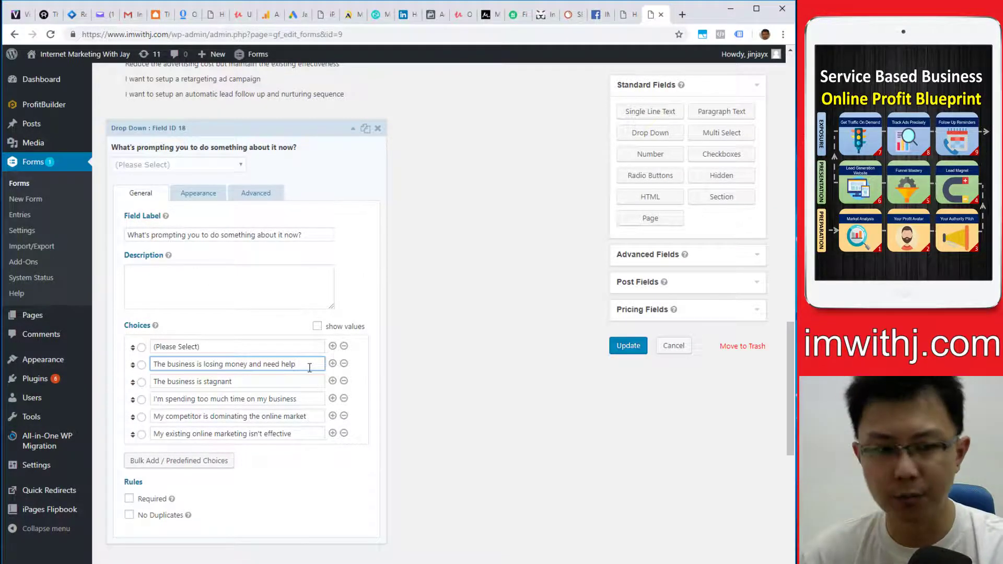
pyautogui.click(276, 382)
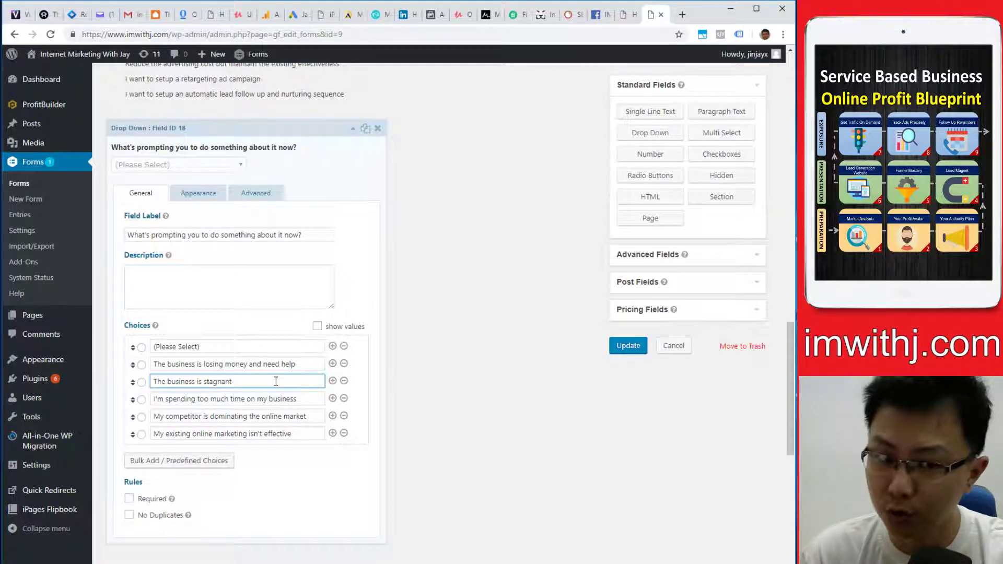
pyautogui.click(272, 398)
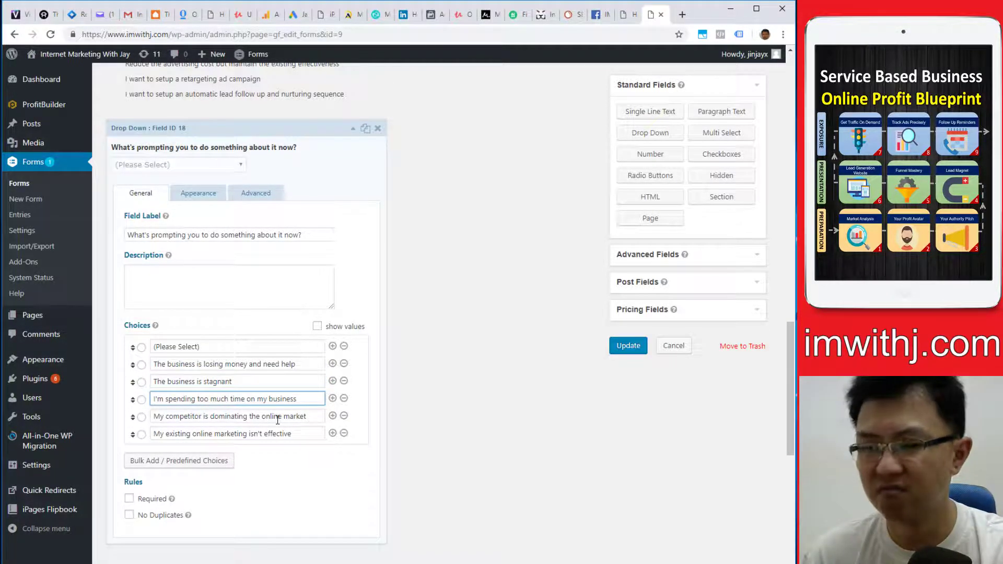
pyautogui.click(278, 418)
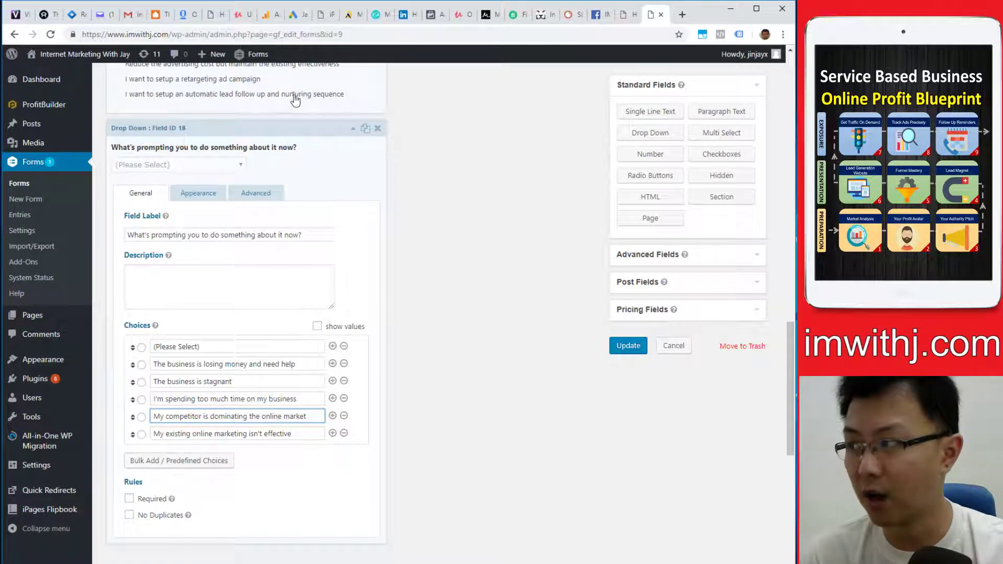
pyautogui.click(293, 131)
# - Open the form's Default Confirmation from Settings > Confirmations
pyautogui.scroll(20, 313, 279)
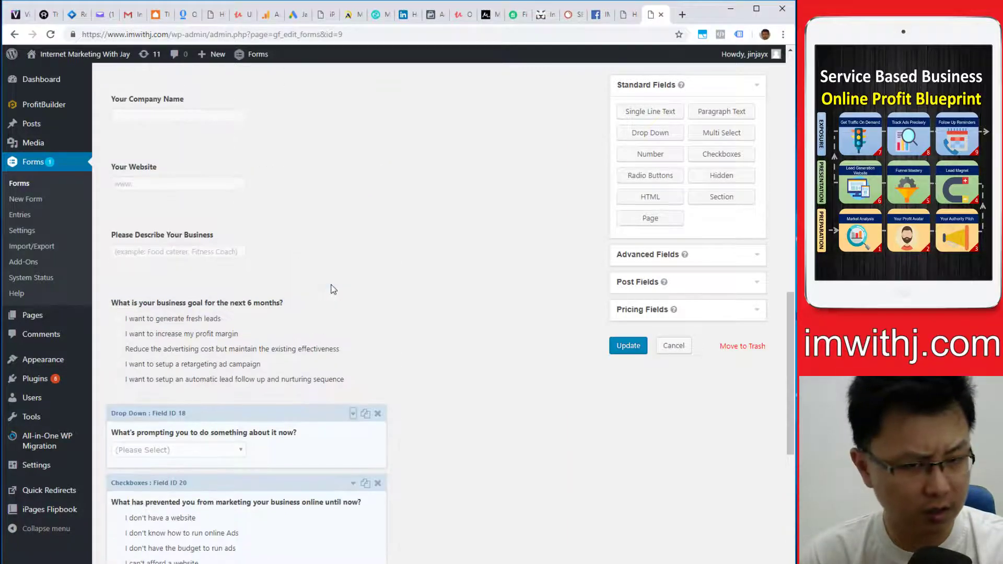
pyautogui.moveTo(172, 167)
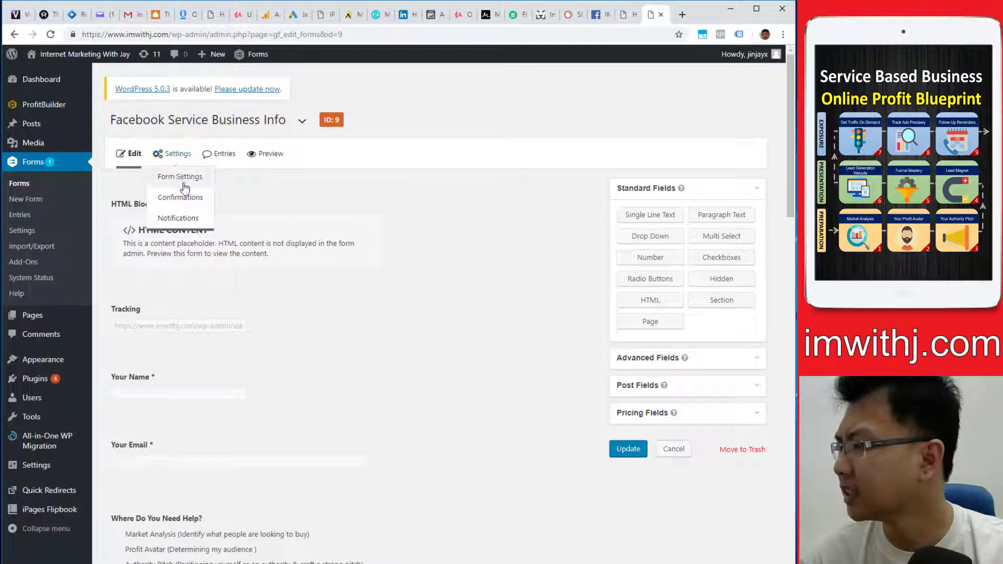
pyautogui.click(190, 207)
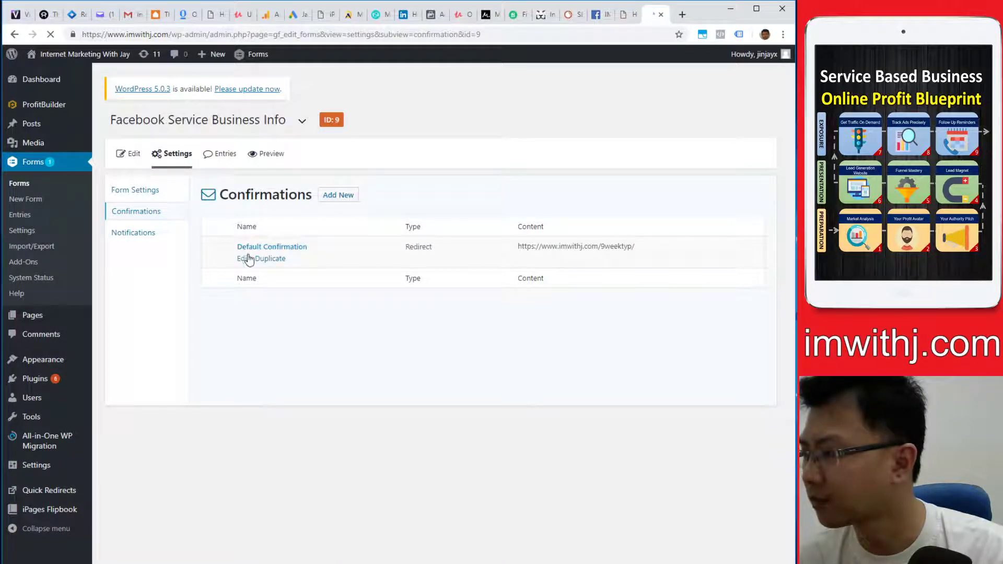
pyautogui.click(244, 259)
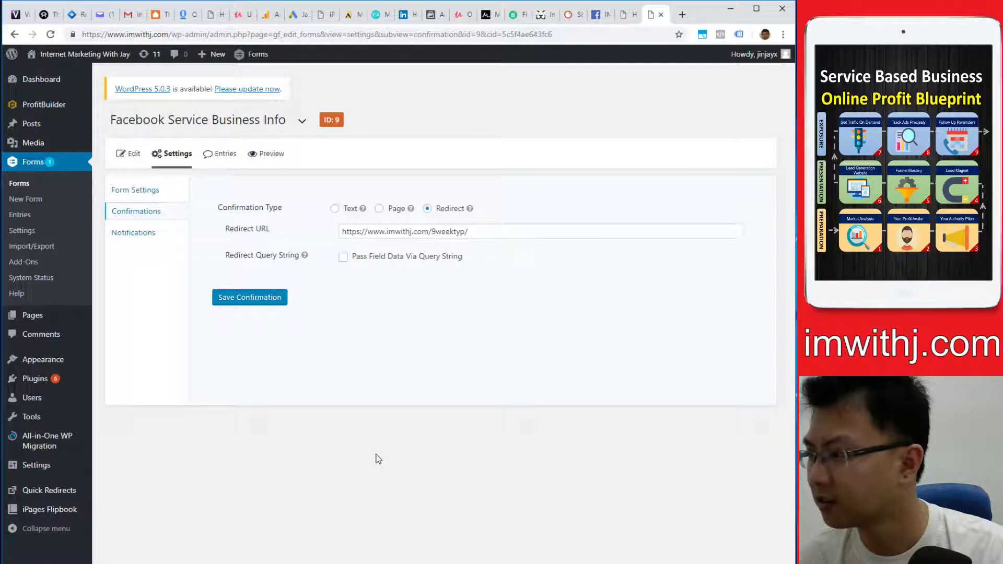
# - Switch to the form's Form Settings page and scroll through it
pyautogui.click(154, 192)
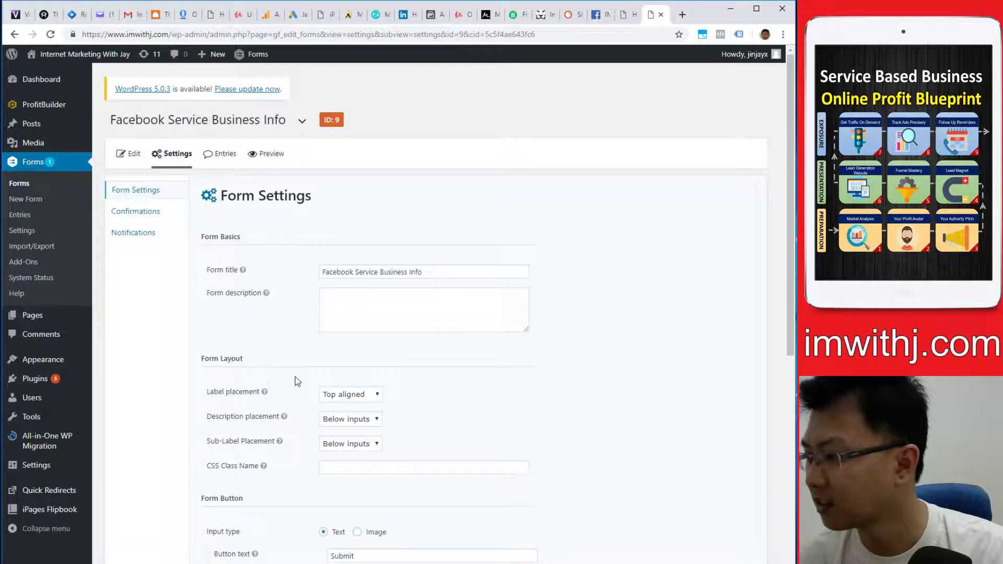
pyautogui.scroll(-7, 294, 376)
pyautogui.scroll(5, 296, 376)
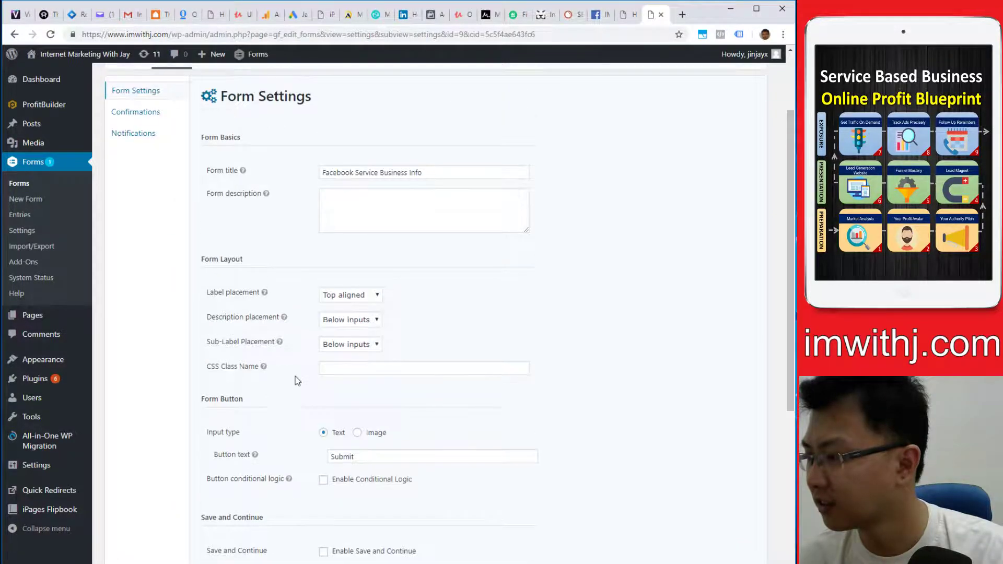
# - Enable Submit button conditional logic with a rule on the 'How Would Be…' question, no value chosen
pyautogui.click(350, 480)
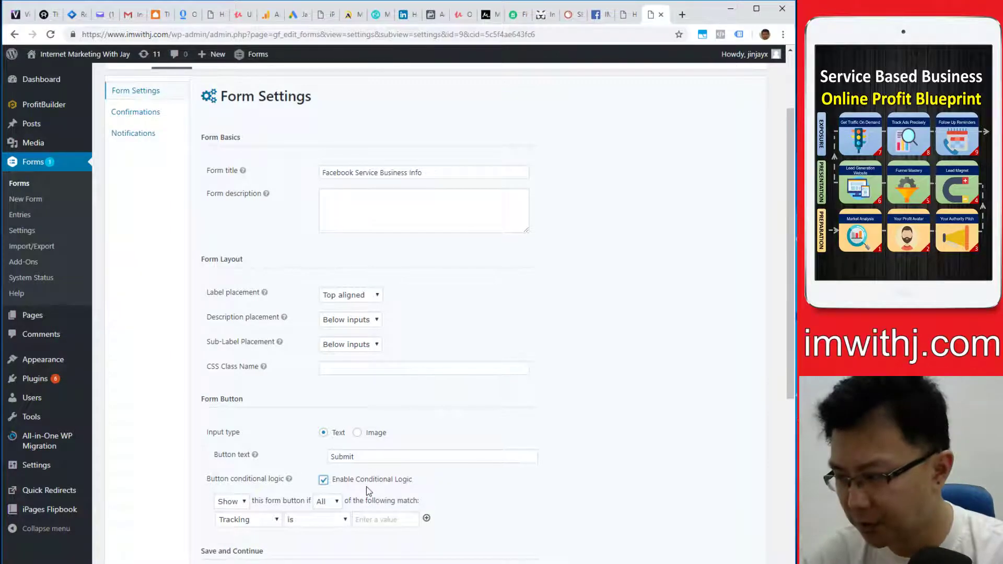
pyautogui.scroll(-2, 350, 468)
pyautogui.click(250, 409)
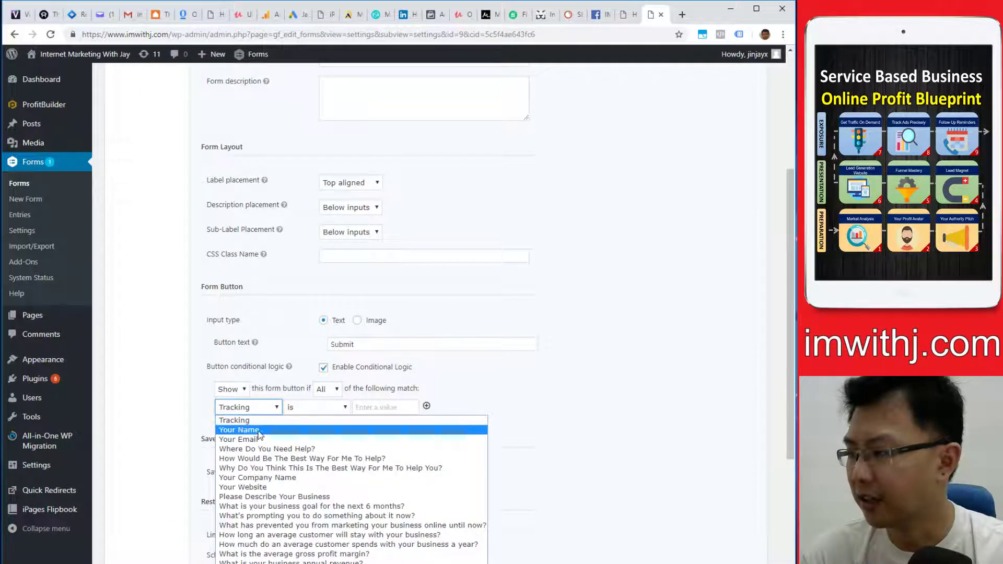
pyautogui.click(269, 461)
pyautogui.click(395, 408)
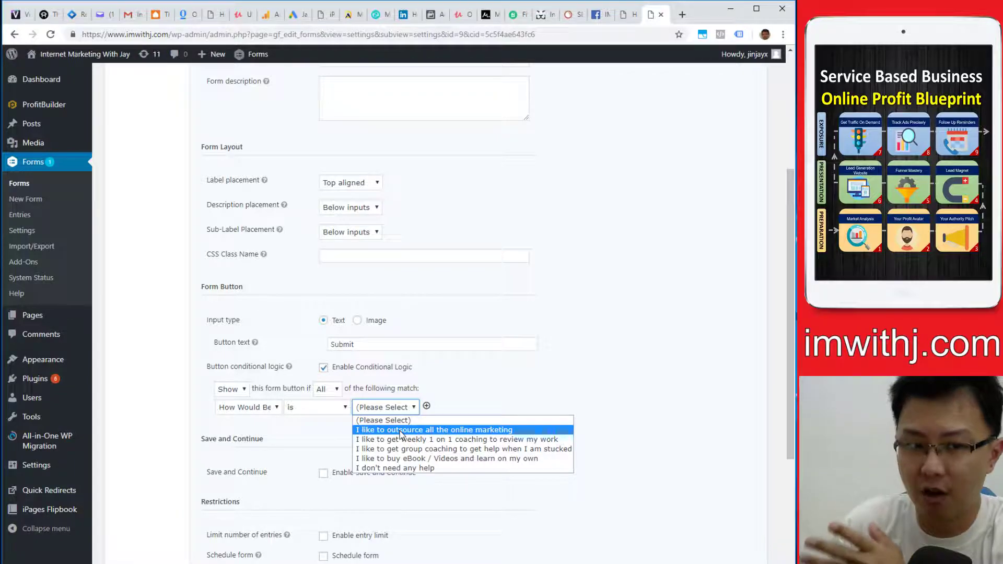
pyautogui.click(731, 357)
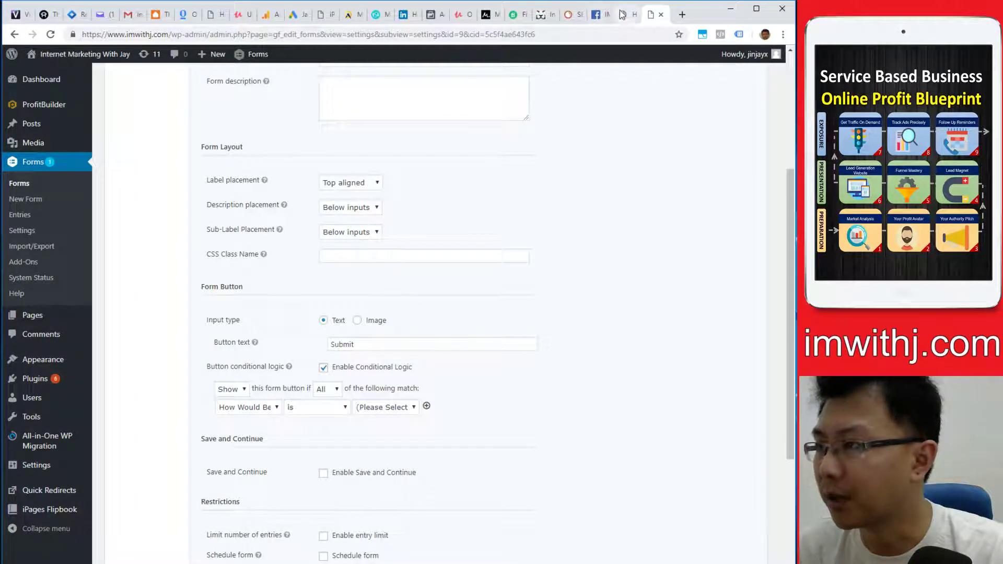
# - In Facebook, open a contact's Messenger chat and read through the Gravity Forms email conversation
pyautogui.click(599, 14)
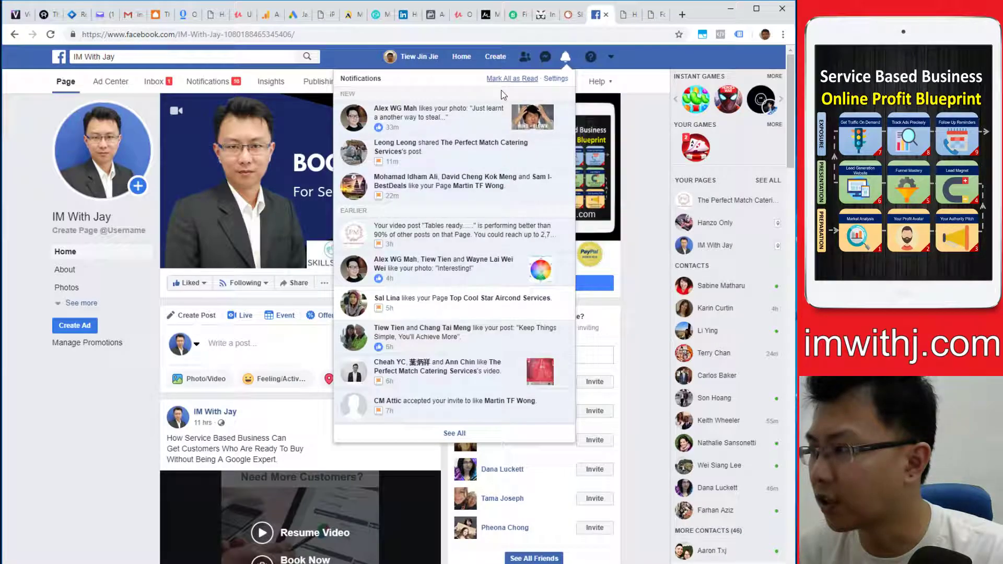
pyautogui.click(721, 285)
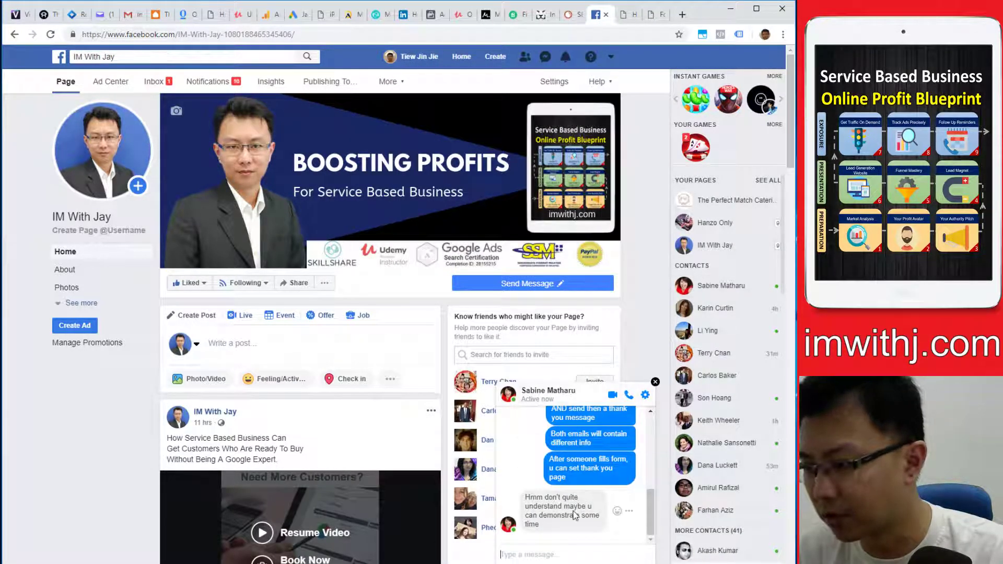
pyautogui.scroll(8, 575, 516)
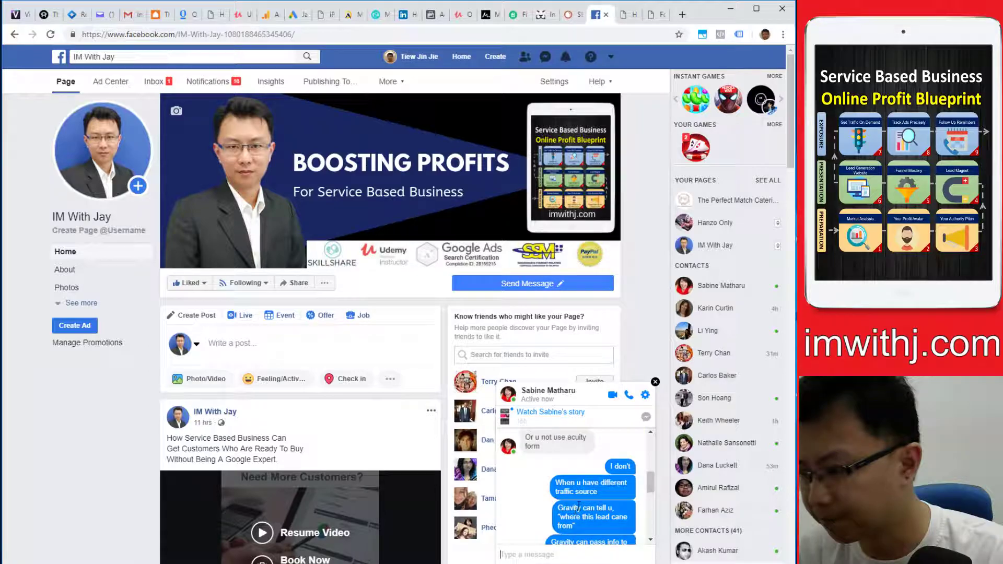
pyautogui.scroll(-2, 585, 509)
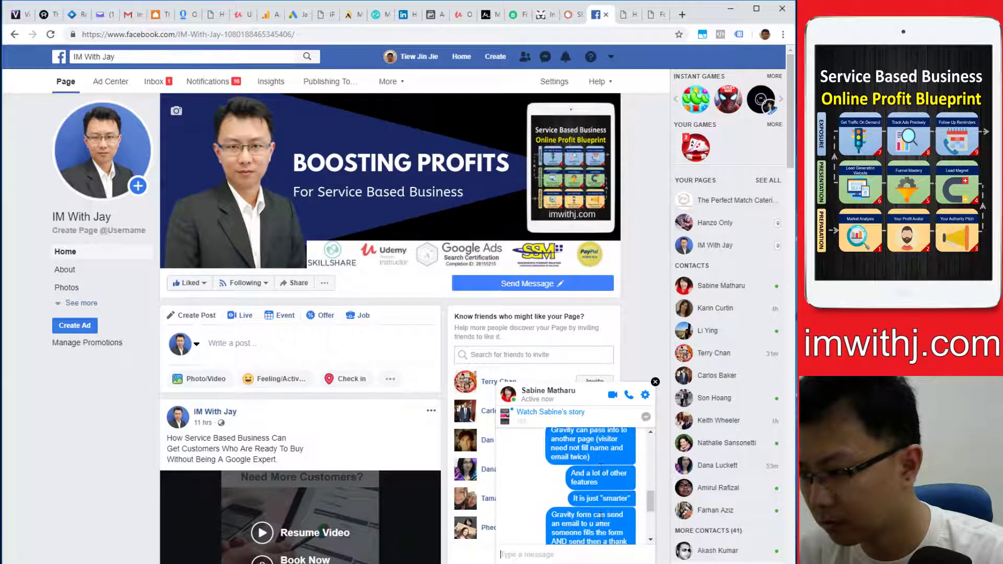
pyautogui.scroll(-3, 600, 517)
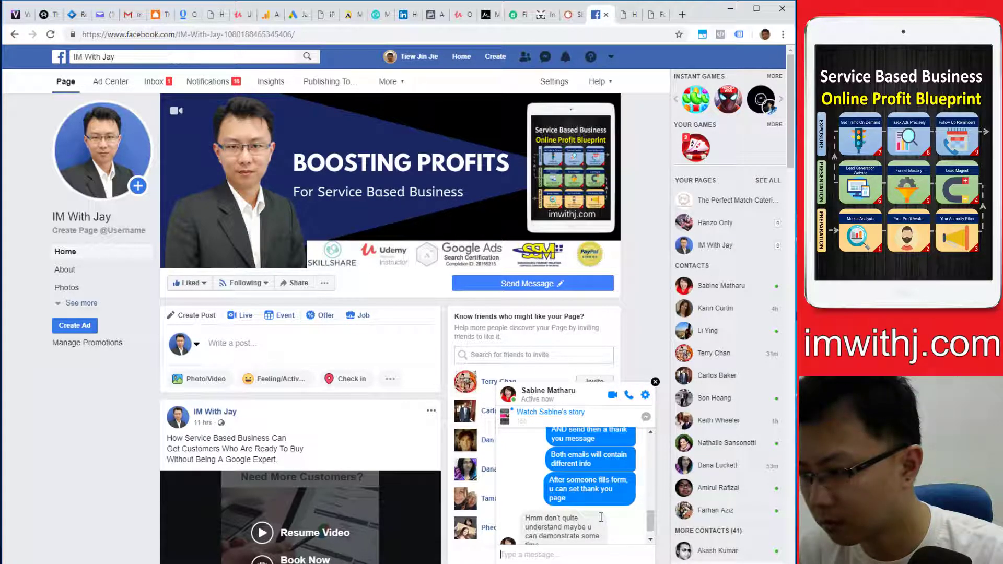
pyautogui.scroll(-1, 600, 517)
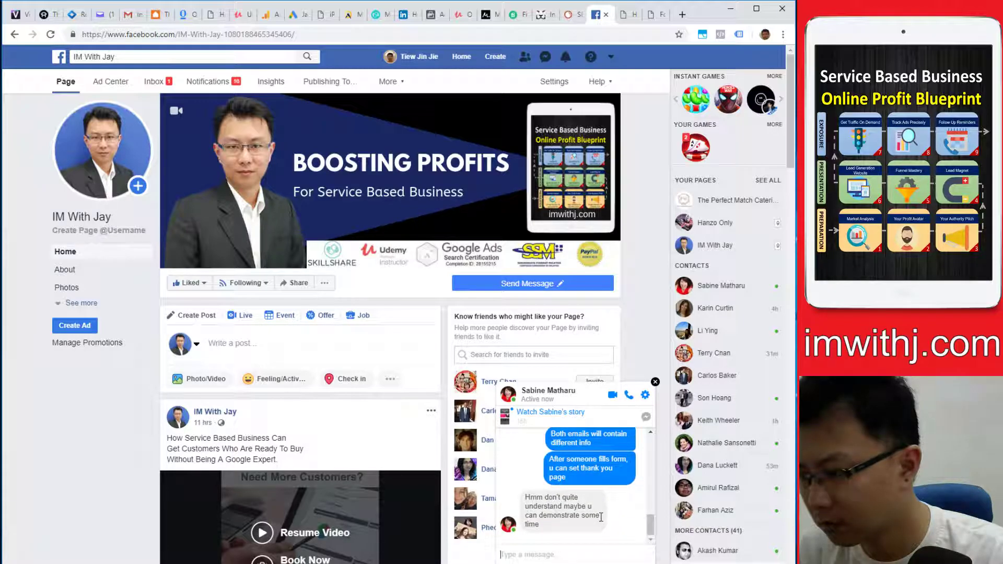
# - Back in WordPress, leave the unsaved settings and open form ID 9's Notifications list
pyautogui.click(652, 15)
pyautogui.scroll(5, 376, 256)
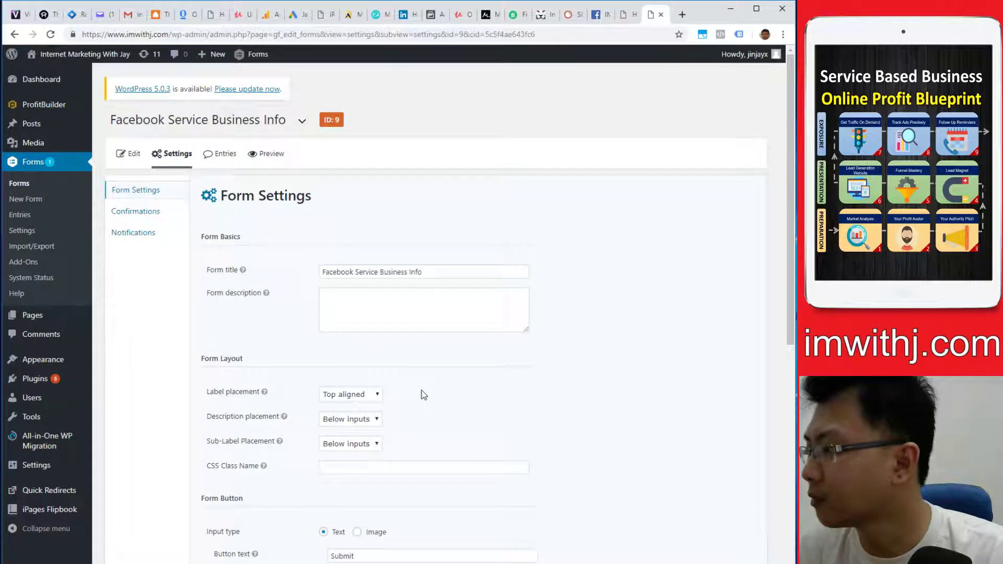
pyautogui.click(162, 211)
pyautogui.click(453, 98)
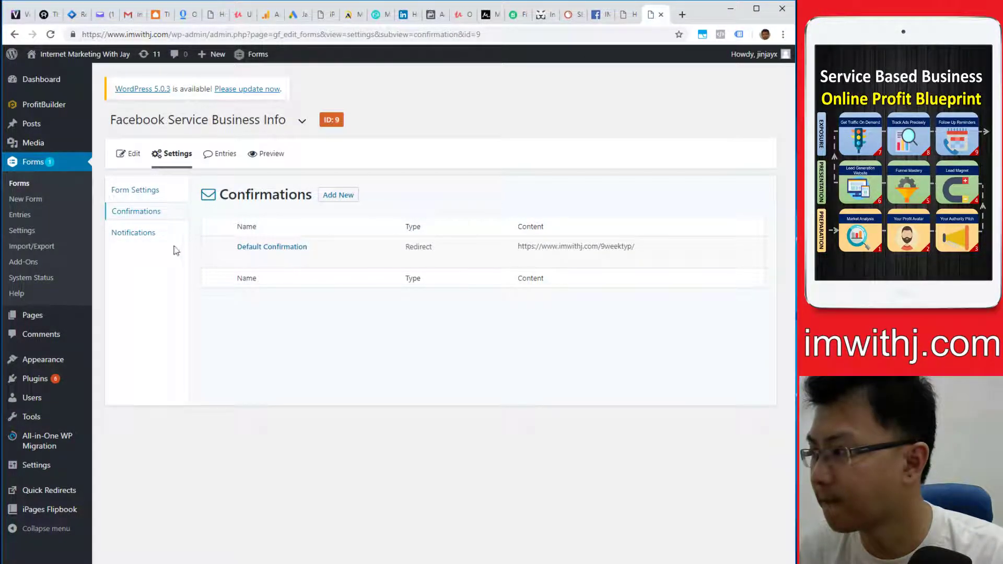
pyautogui.click(147, 235)
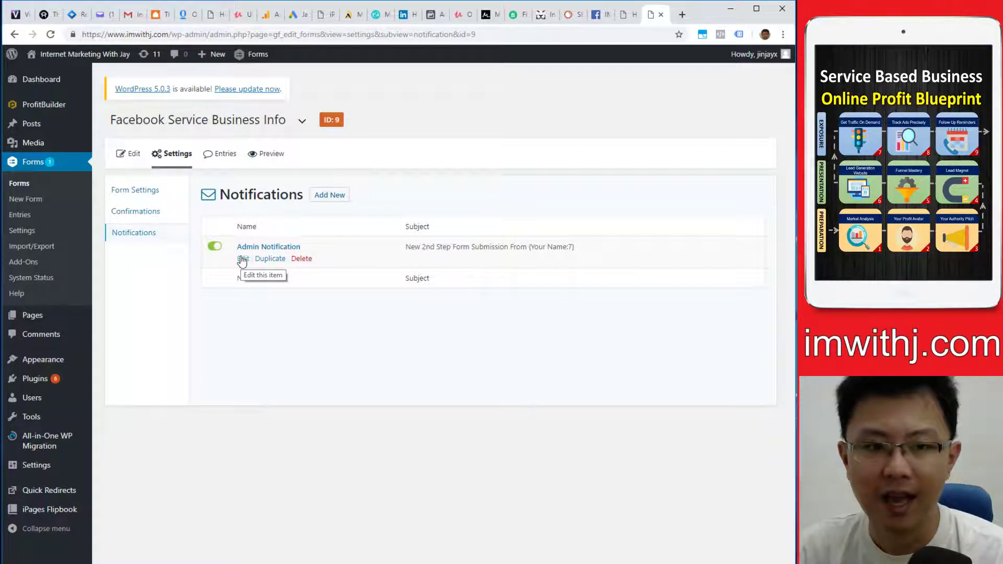
# - Switch to the 9 Week Service Business Feedback (Part 2) form and edit its Admin Notification
pyautogui.click(302, 121)
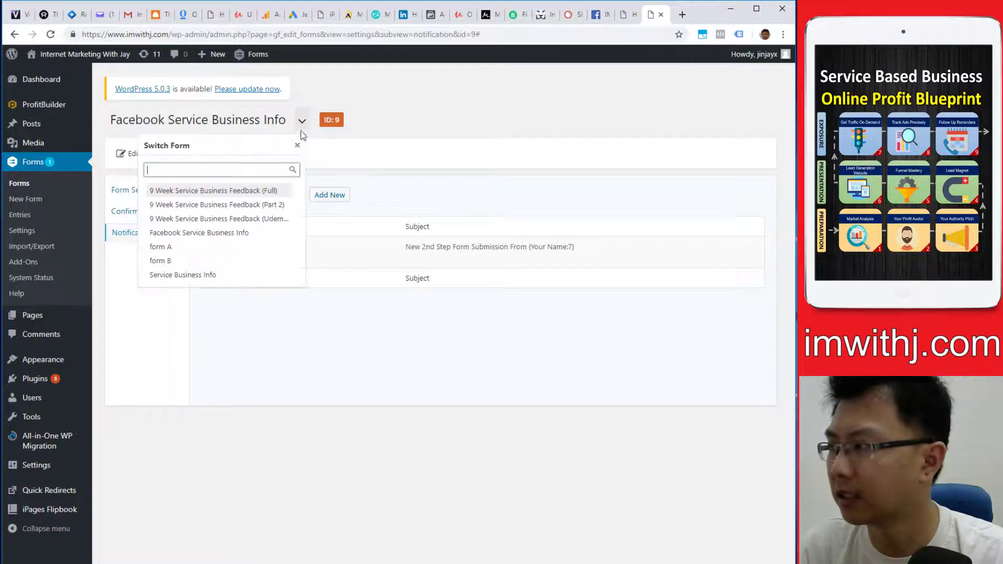
pyautogui.click(269, 204)
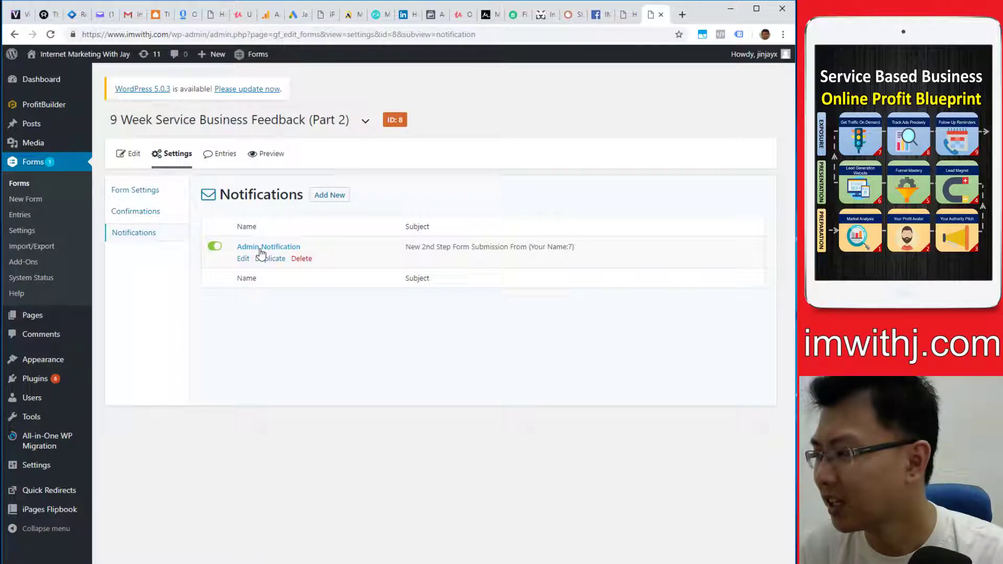
pyautogui.click(243, 259)
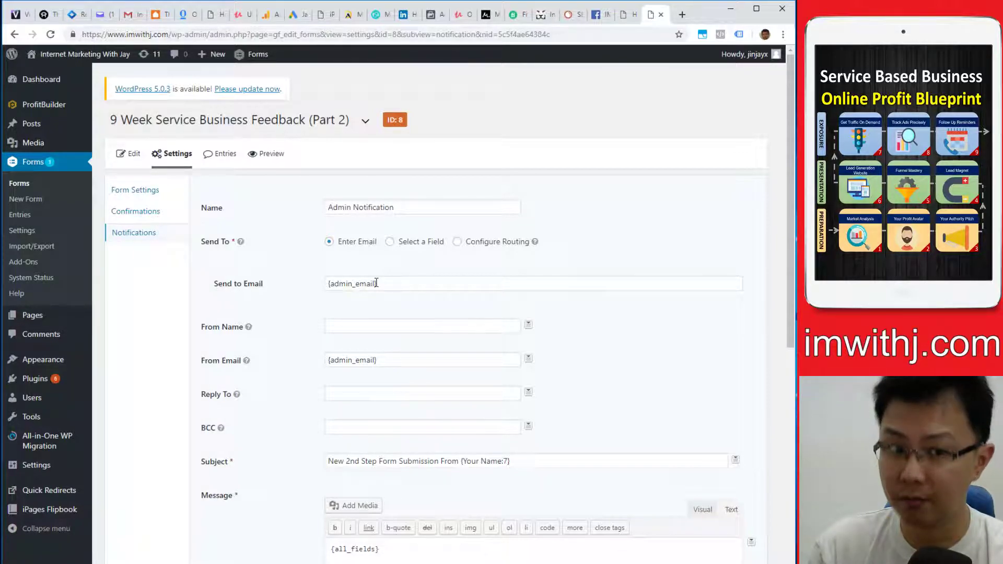
pyautogui.scroll(-6, 378, 272)
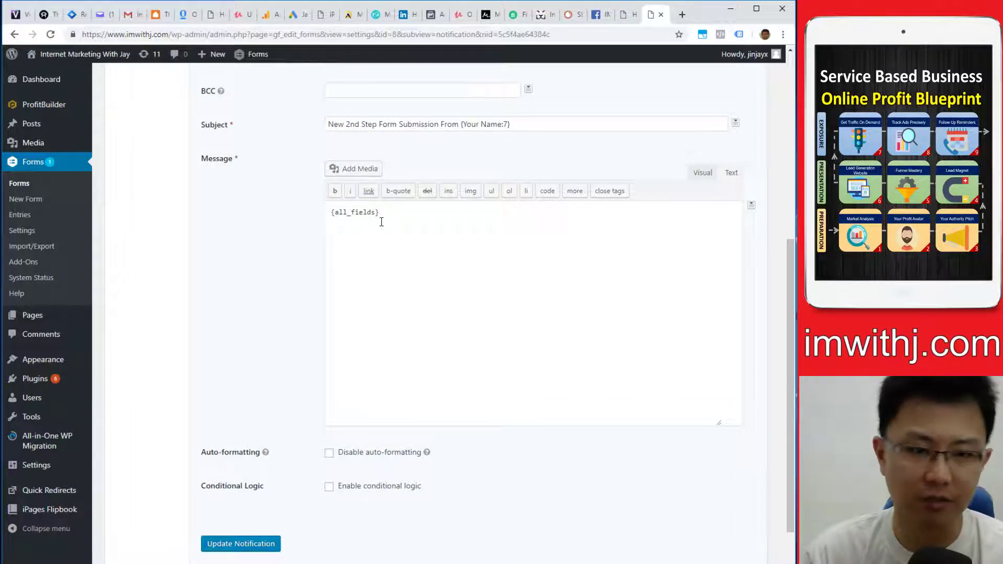
pyautogui.scroll(6, 426, 300)
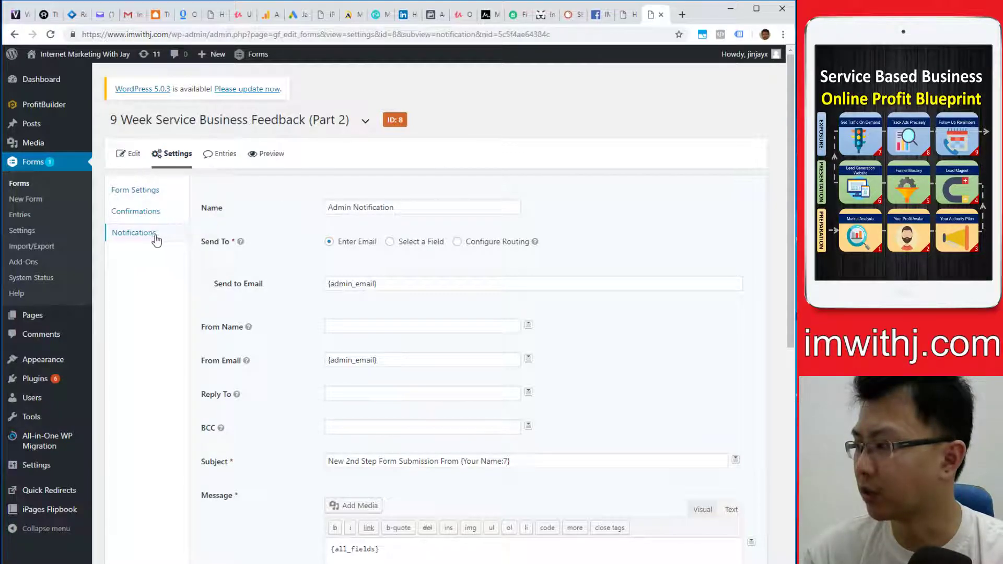
# - Create a new notification named 'Email To Visitor'
pyautogui.click(133, 235)
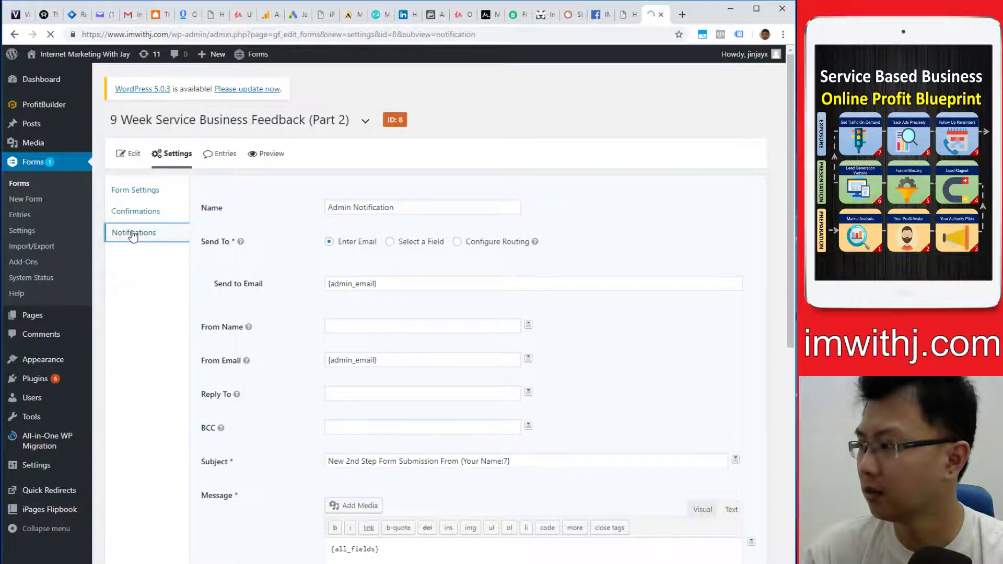
pyautogui.click(342, 195)
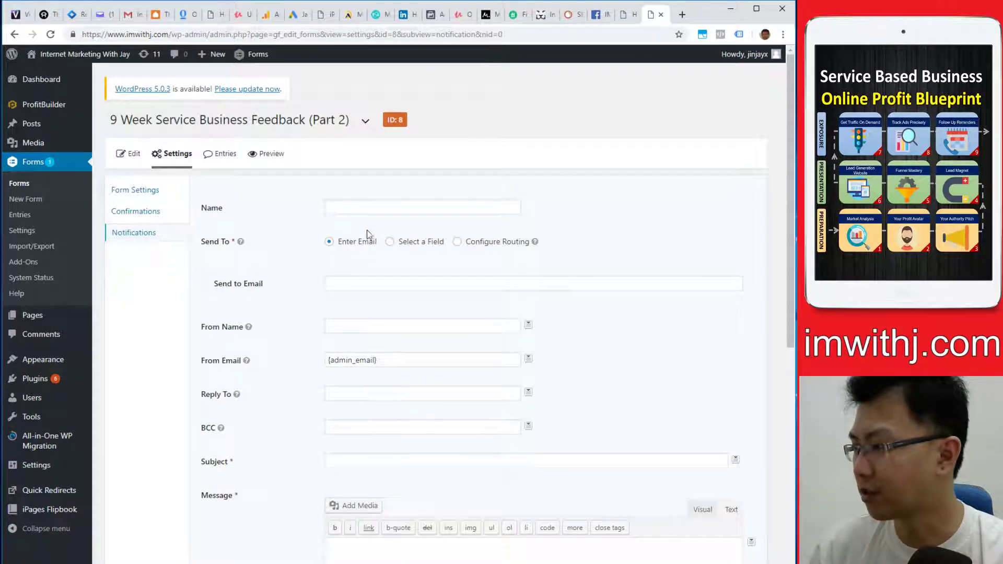
pyautogui.click(361, 211)
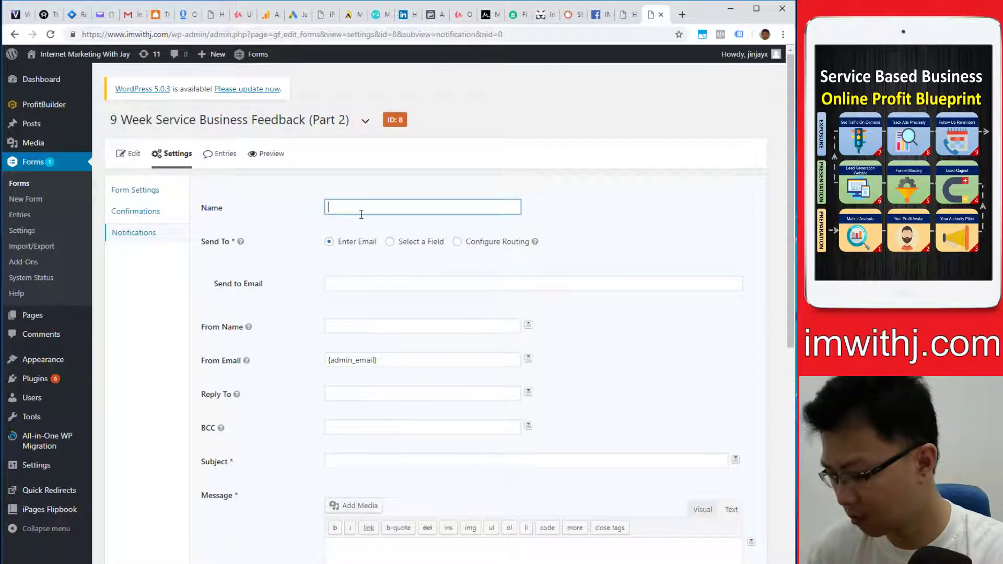
pyautogui.write('Email To ')
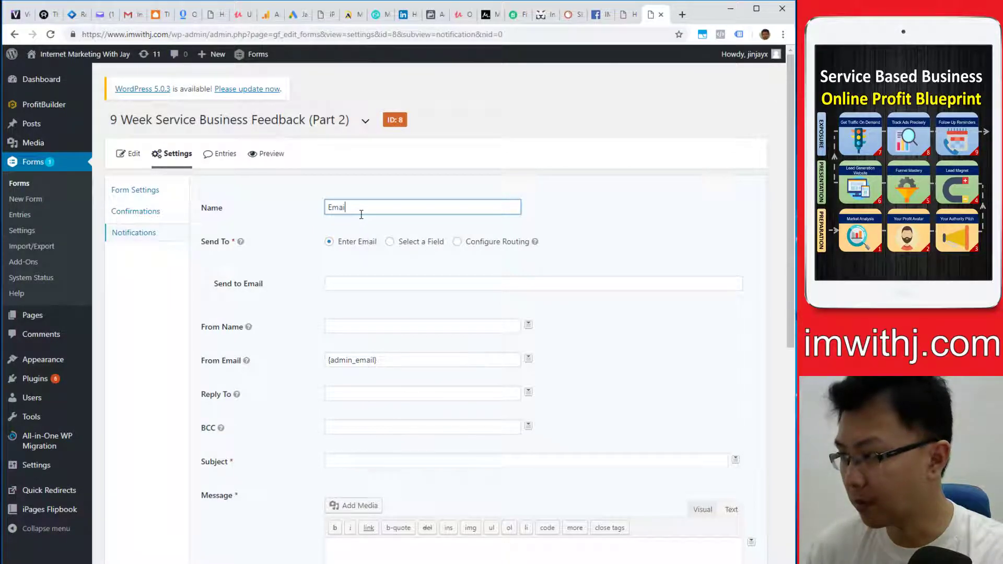
pyautogui.write('Visitor')
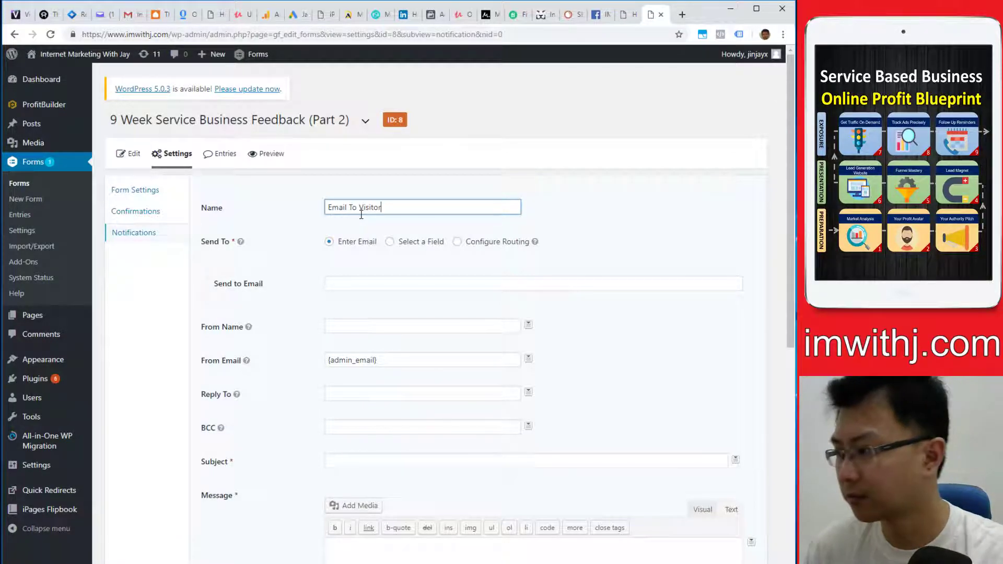
# - Send the notification to the form's Your Email field
pyautogui.click(406, 242)
pyautogui.click(375, 284)
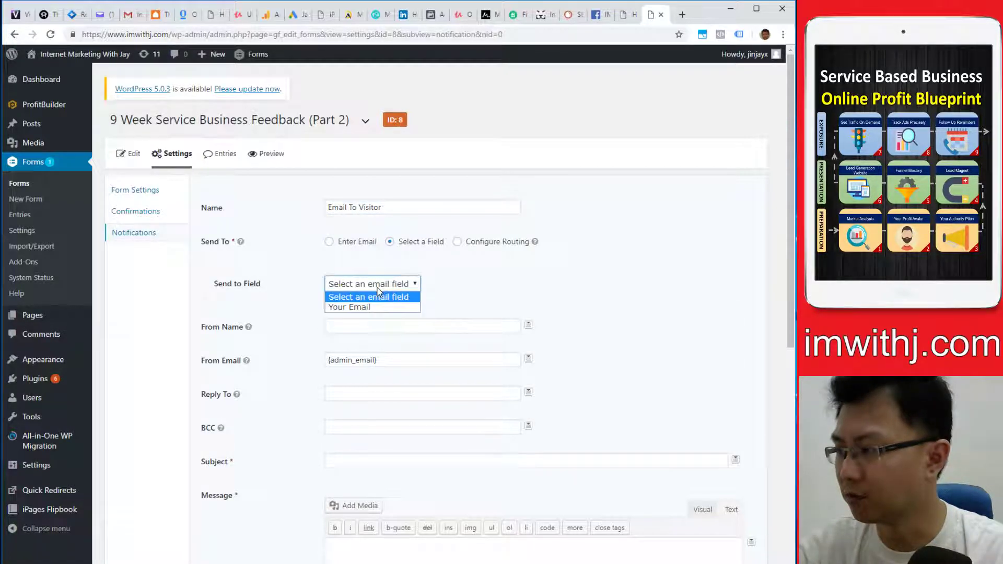
pyautogui.click(356, 309)
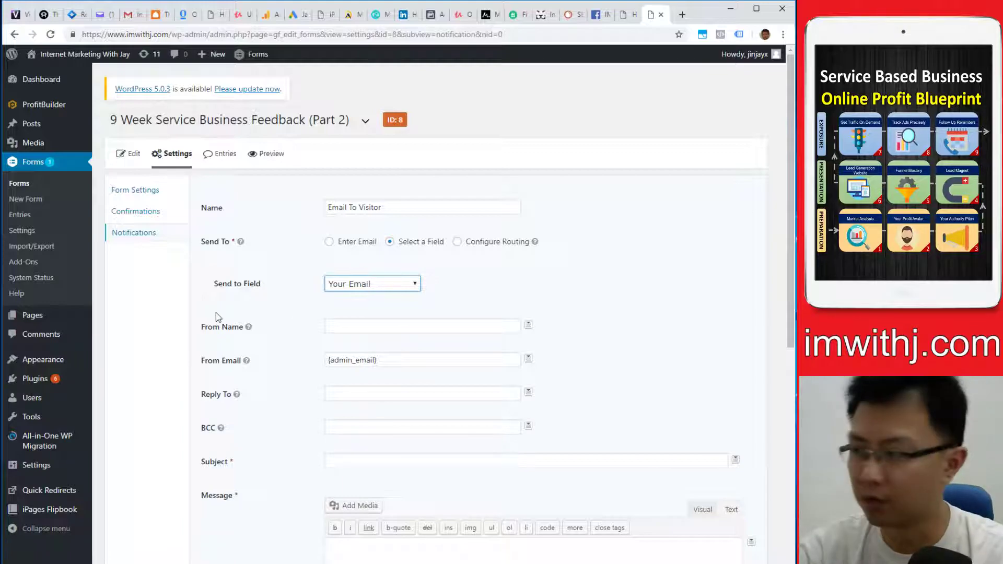
pyautogui.click(351, 243)
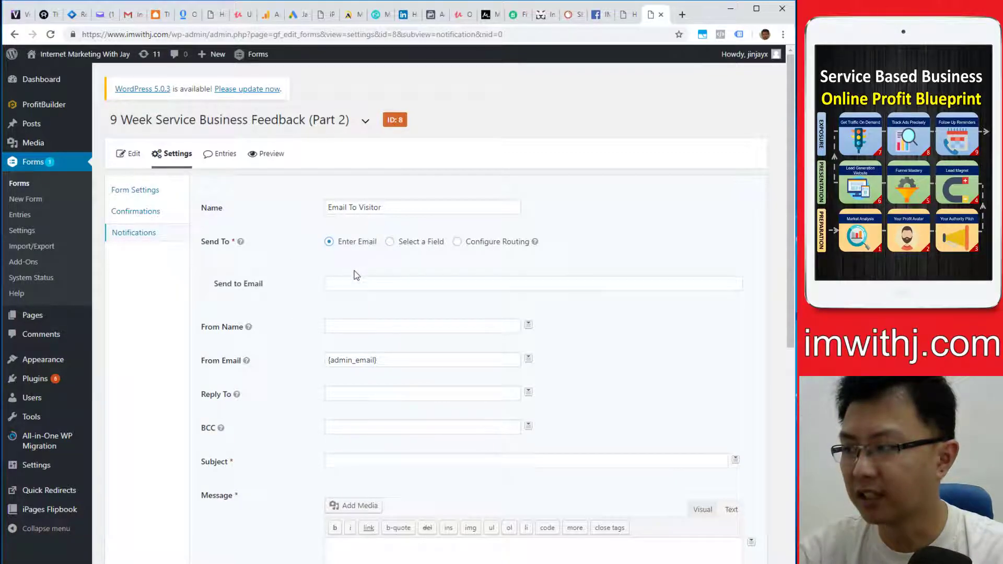
pyautogui.click(353, 285)
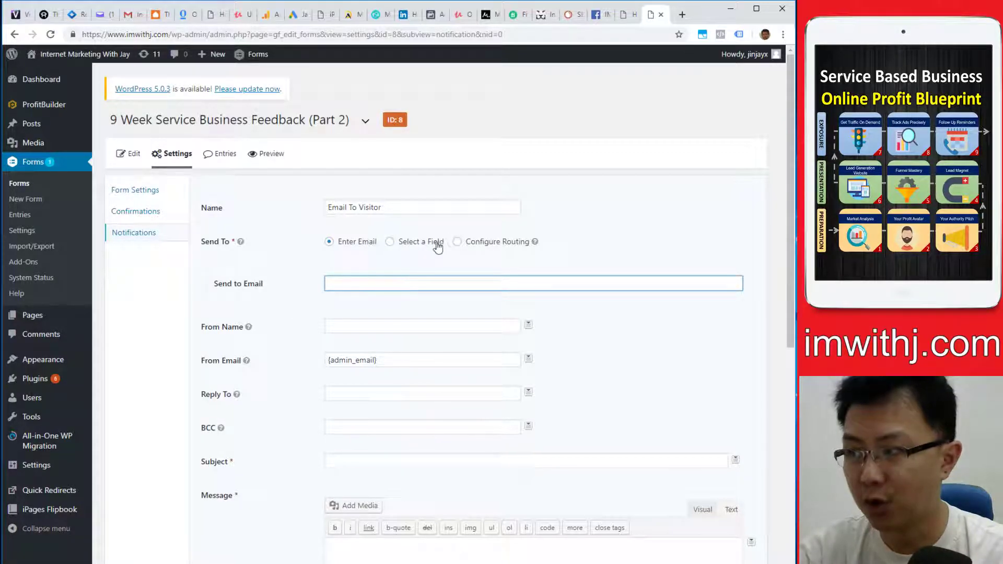
pyautogui.click(401, 242)
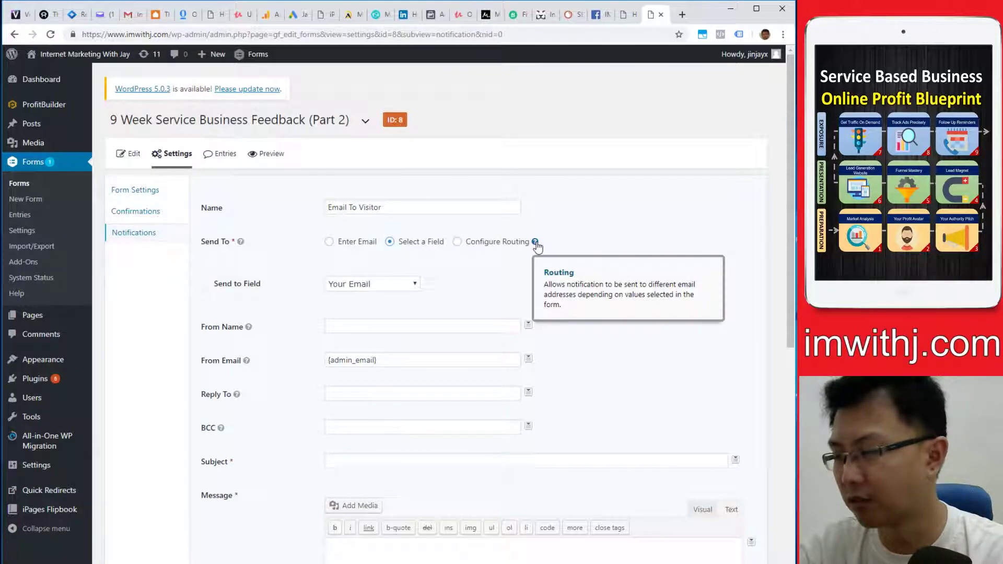
pyautogui.click(367, 284)
pyautogui.click(348, 320)
# - Enter the sender name, replace {admin_email} with the sender address, and reuse it as Reply To
pyautogui.click(348, 324)
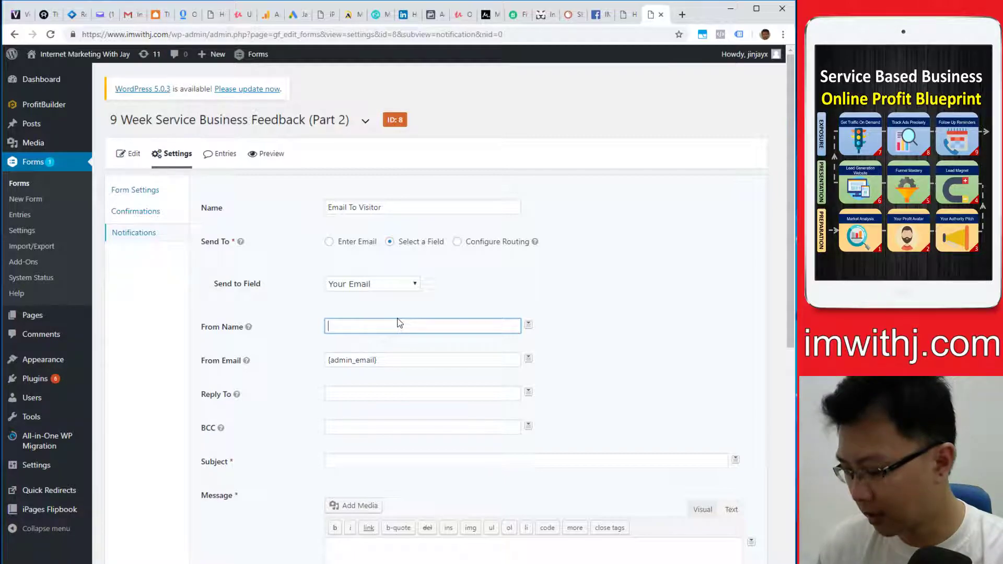
pyautogui.write('Jay ')
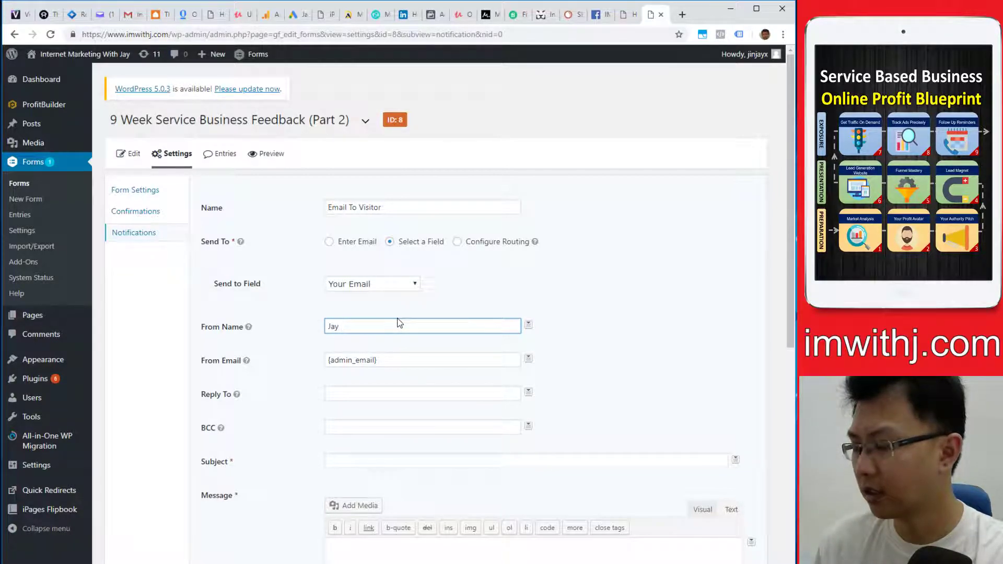
pyautogui.write('IM WIt')
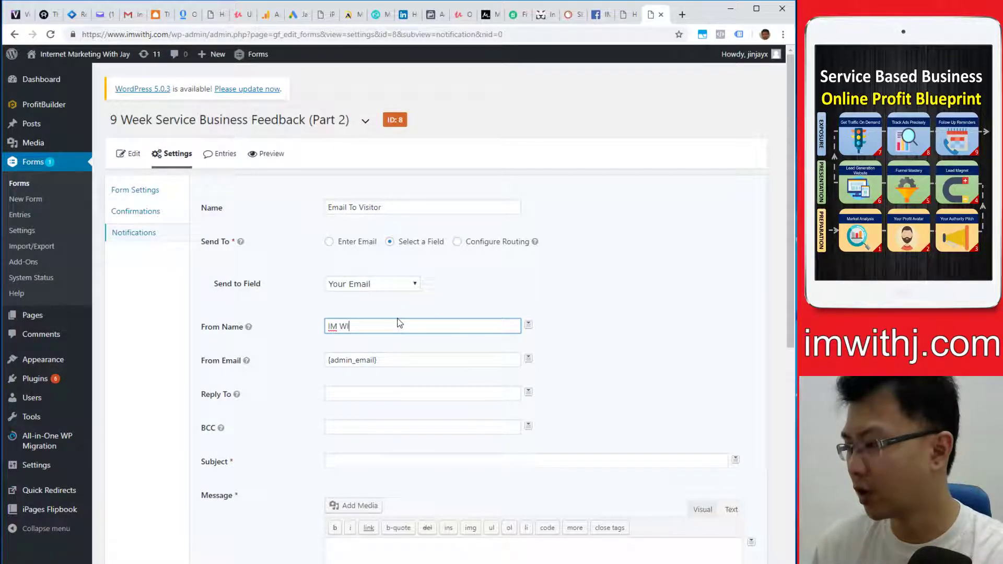
pyautogui.write('h ')
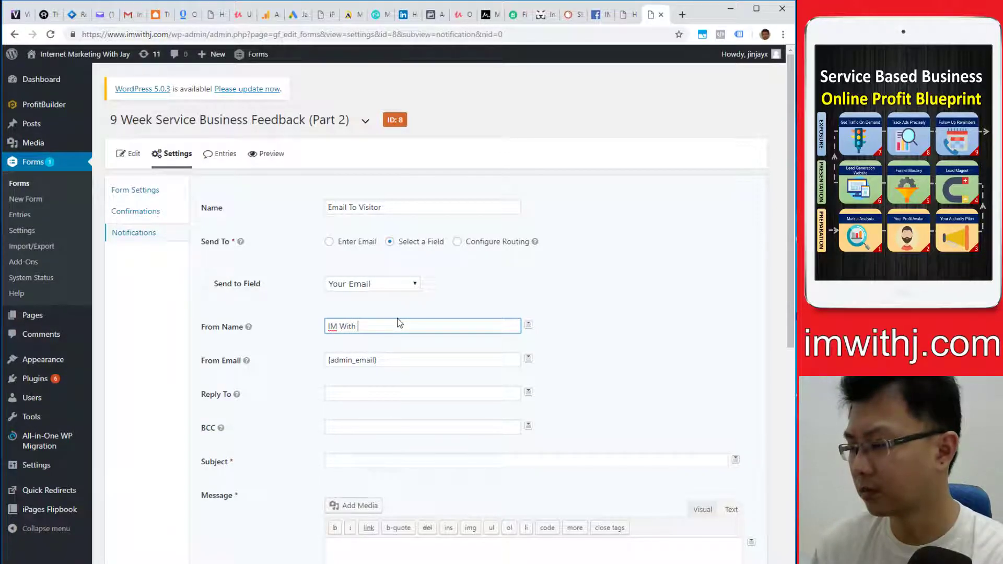
pyautogui.write('HayJ')
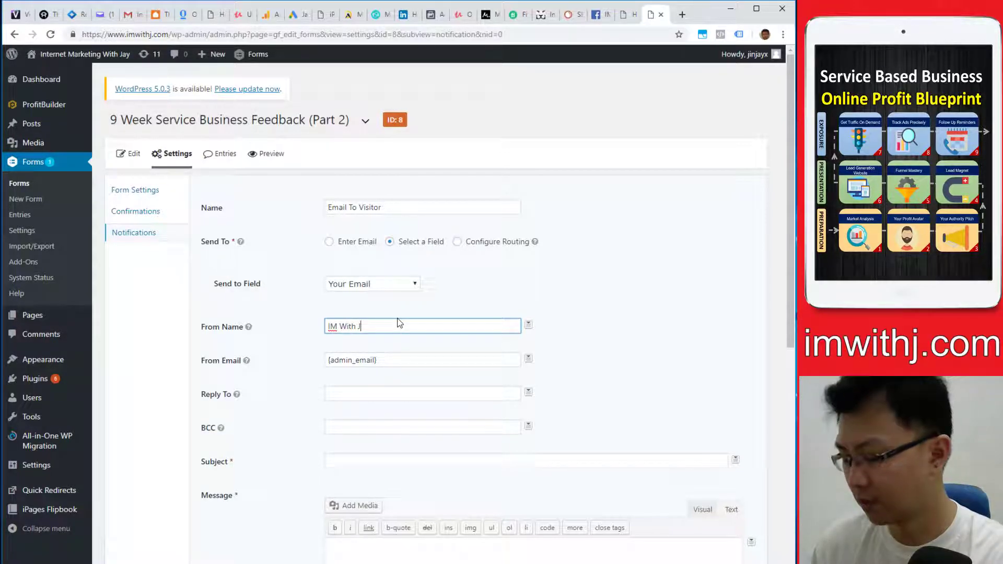
pyautogui.write('ay')
pyautogui.tripleClick(394, 366)
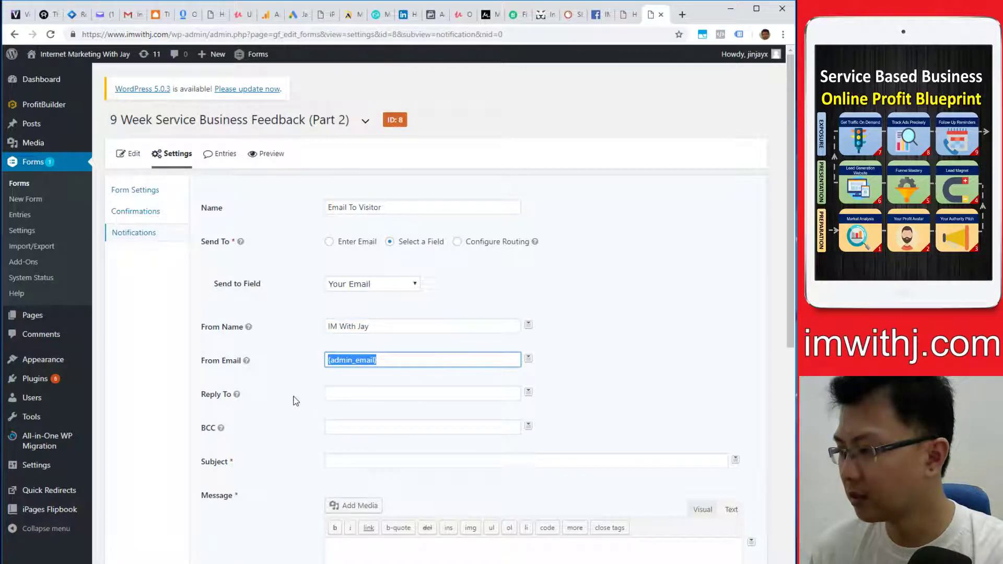
pyautogui.click(287, 381)
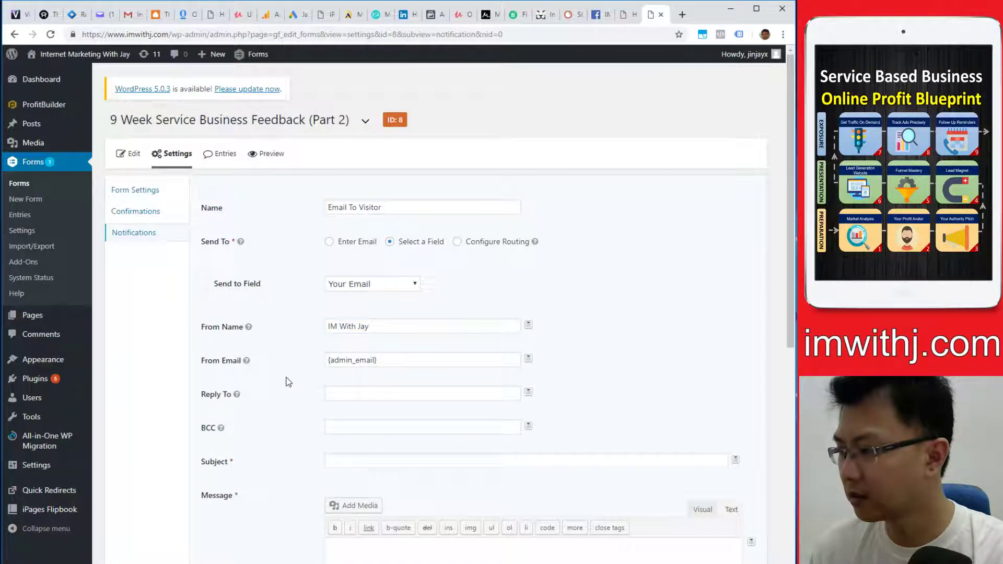
pyautogui.tripleClick(417, 363)
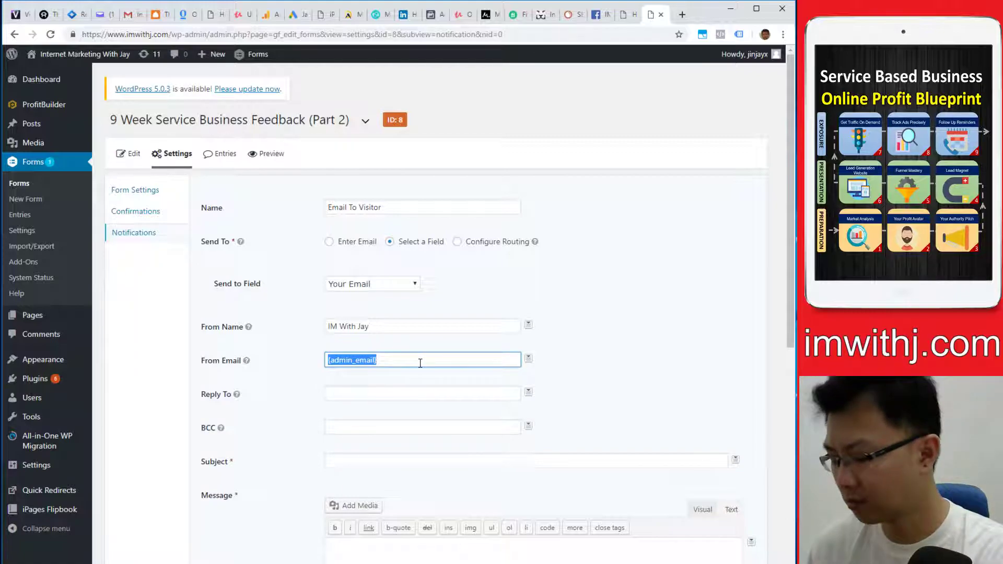
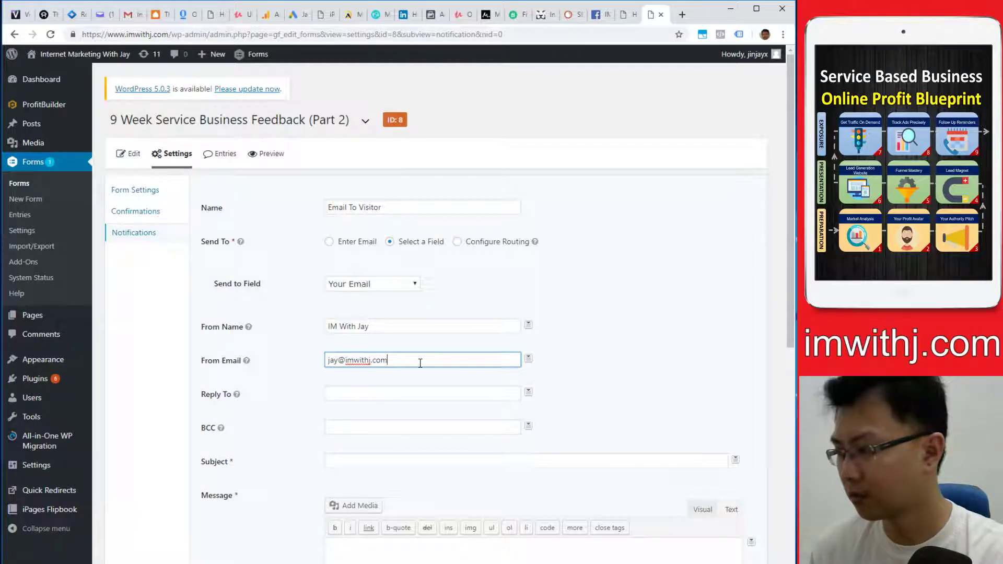
pyautogui.hotkey('ctrl', 'a')
pyautogui.hotkey('ctrl', 'c')
pyautogui.click(346, 398)
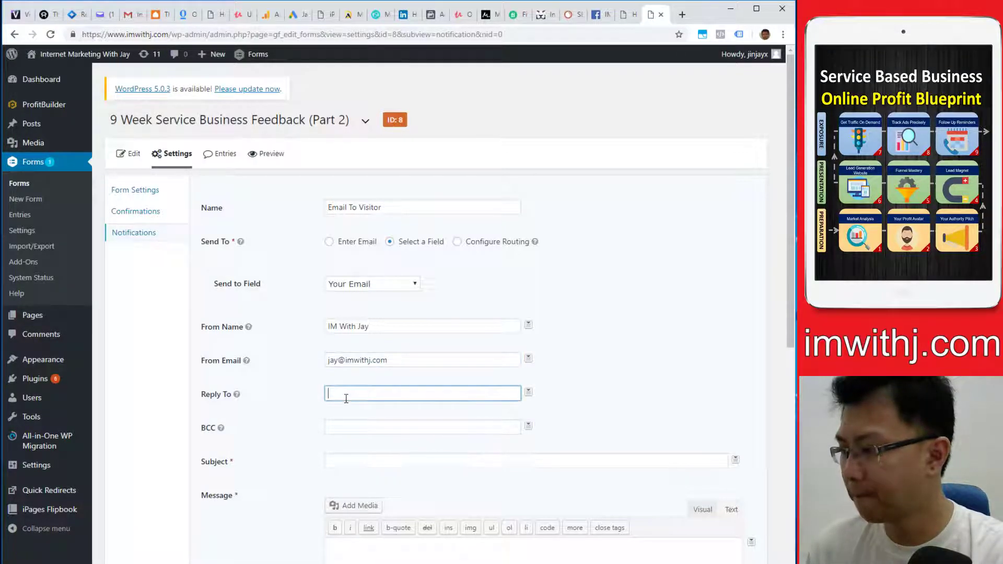
pyautogui.hotkey('ctrl', 'v')
pyautogui.click(365, 428)
pyautogui.click(363, 463)
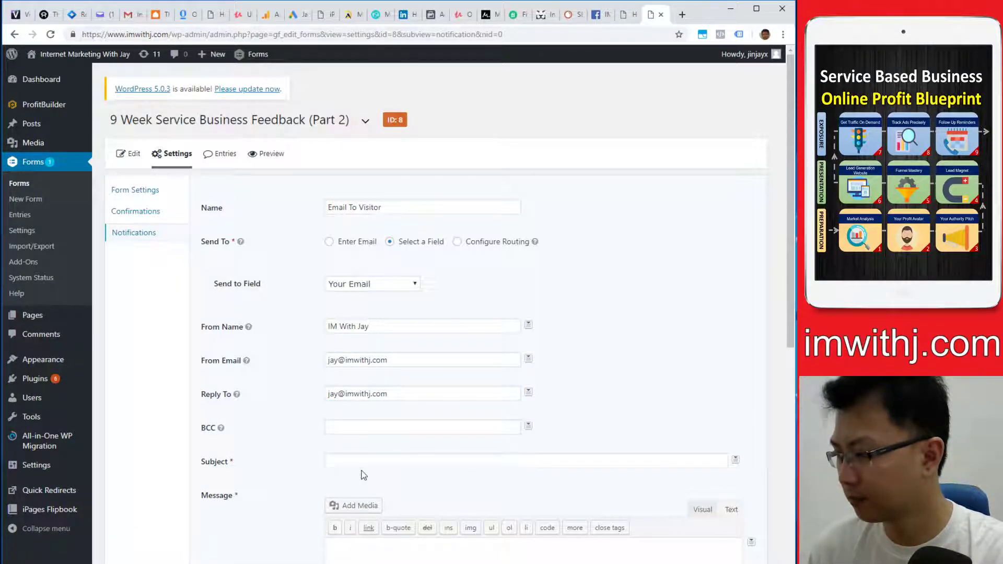
# - Set the message body to 'Thanks For Filling Out The Form'
pyautogui.write('Thanks For Filli')
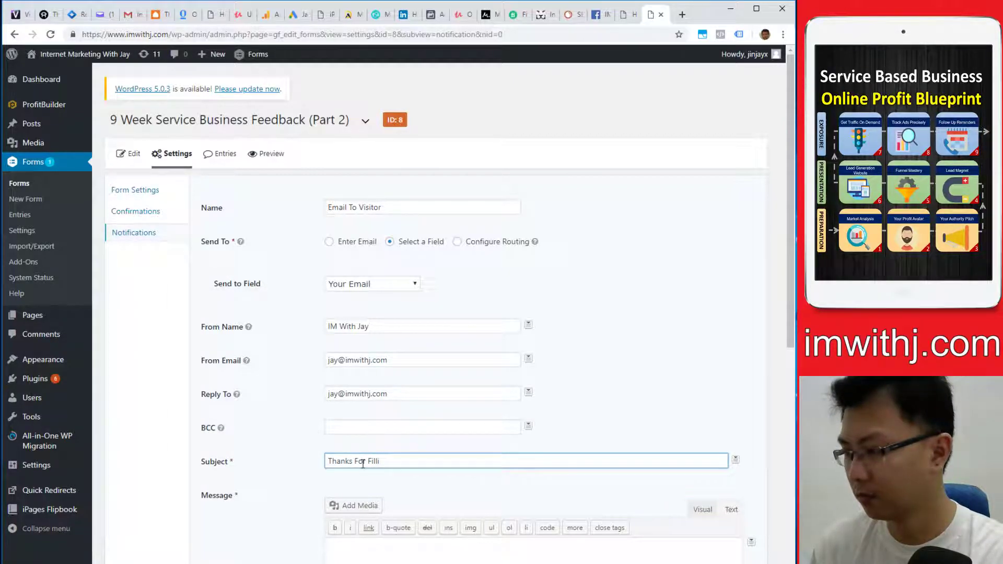
pyautogui.write('ng Out The Form')
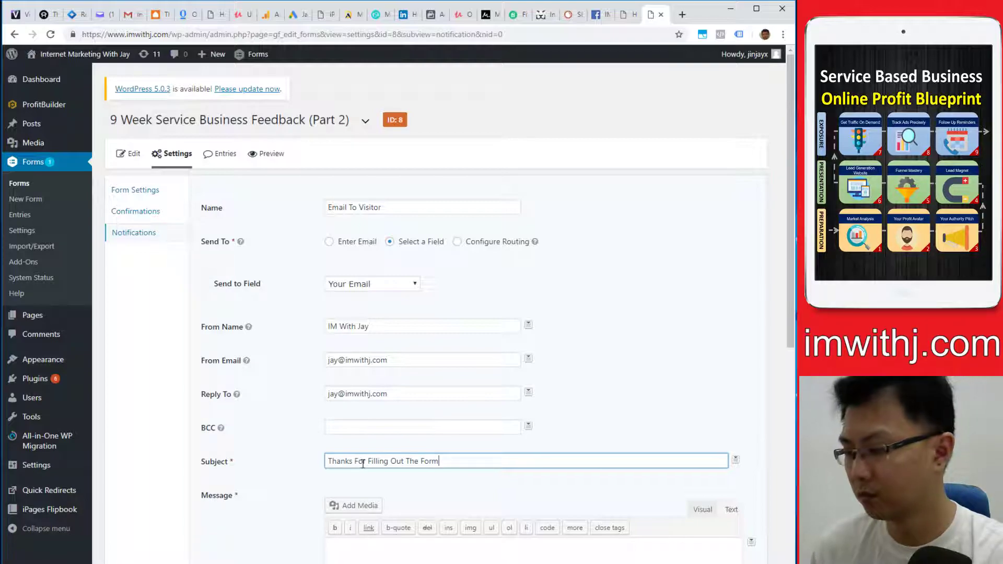
pyautogui.scroll(-3, 410, 461)
pyautogui.hotkey('ctrl', 'a')
pyautogui.hotkey('ctrl', 'c')
pyautogui.click(388, 381)
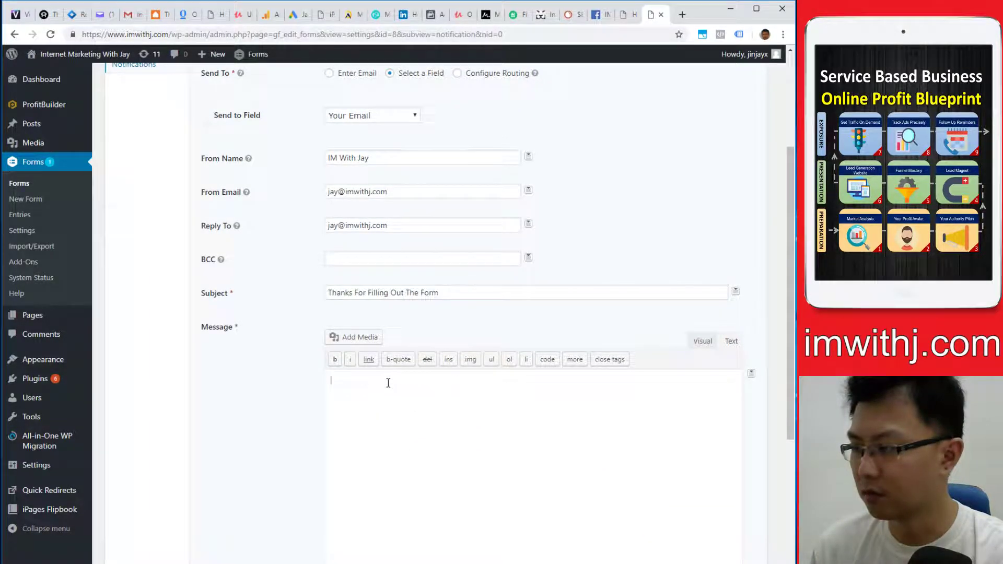
pyautogui.hotkey('ctrl', 'v')
pyautogui.click(703, 342)
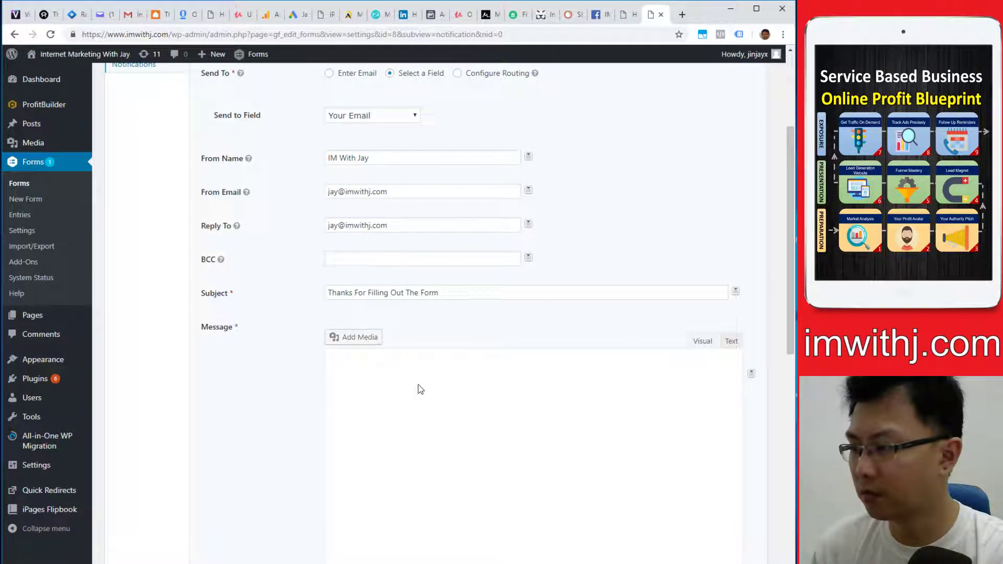
pyautogui.click(731, 341)
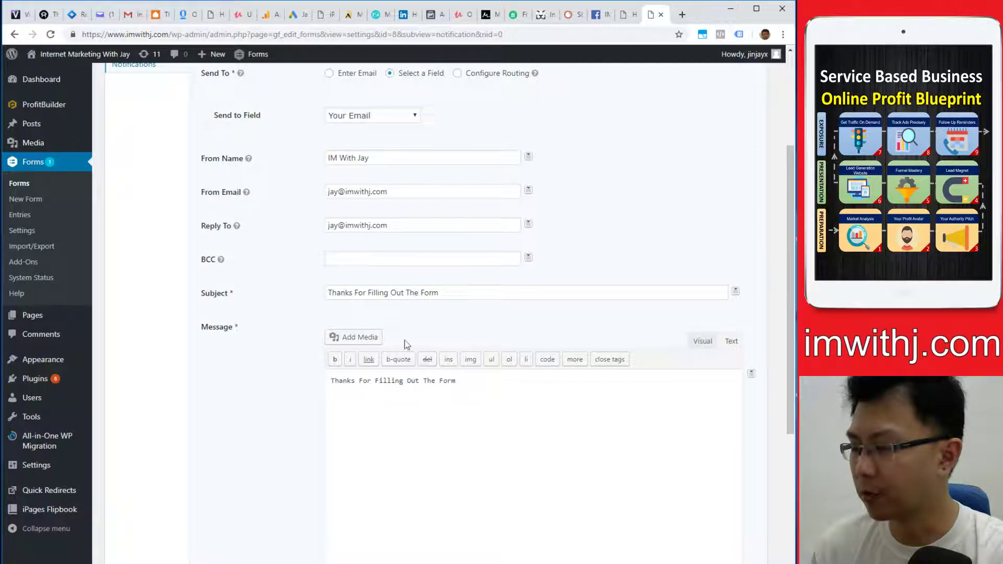
# - Change the subject to 'One Step Closer To Improve Your Service Business'
pyautogui.click(393, 292)
pyautogui.hotkey('ctrl', 'a')
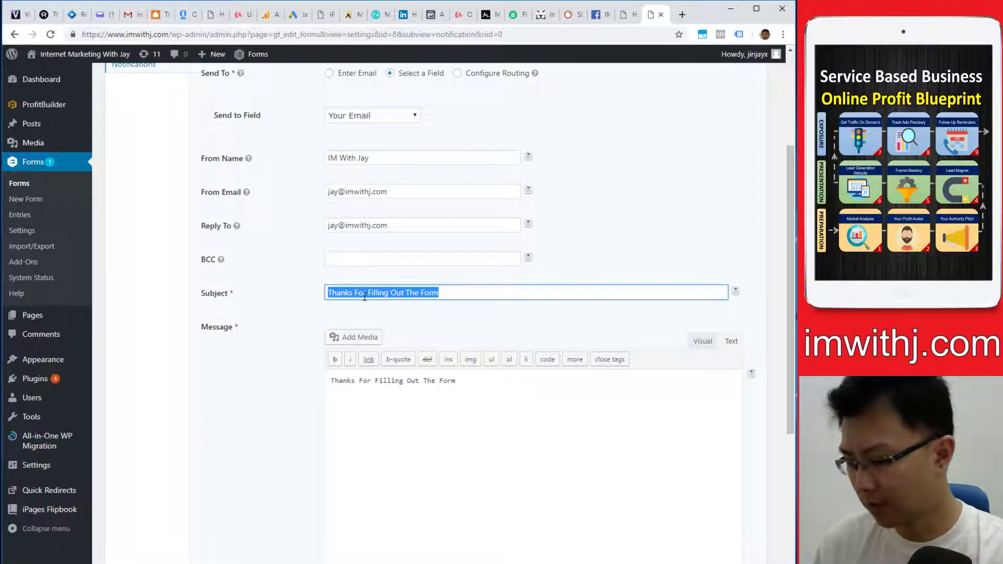
pyautogui.write('Your')
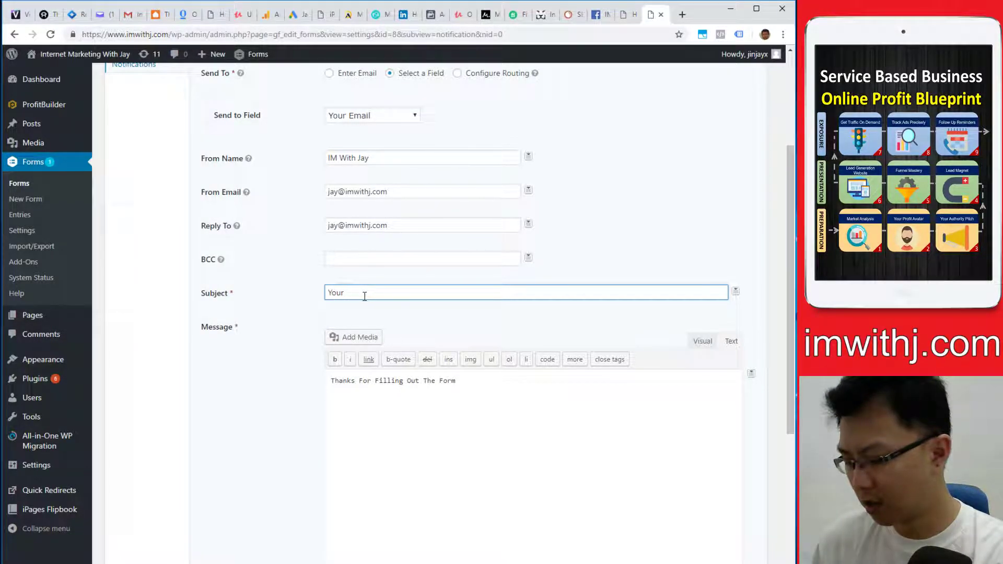
pyautogui.write(' Busine')
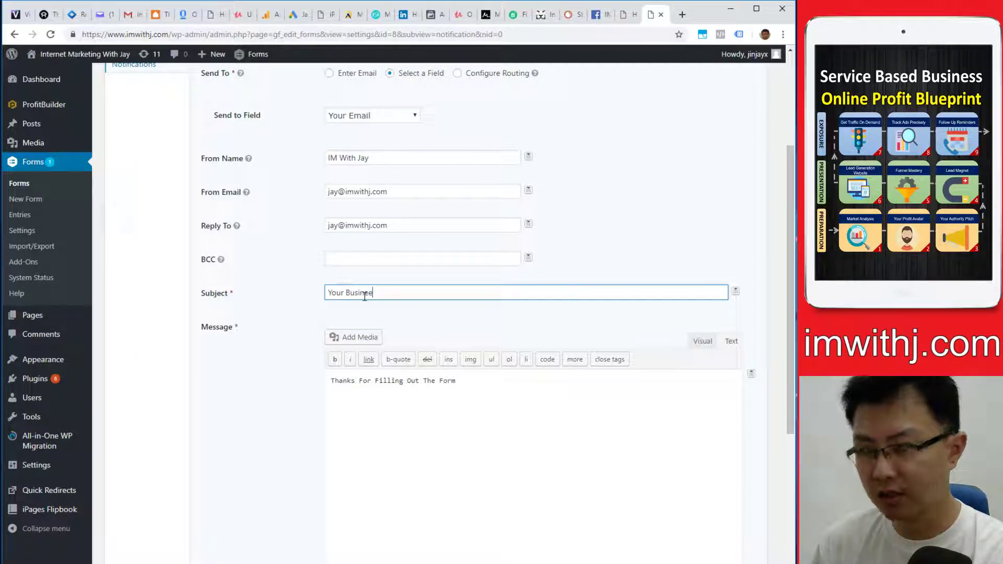
pyautogui.write('s')
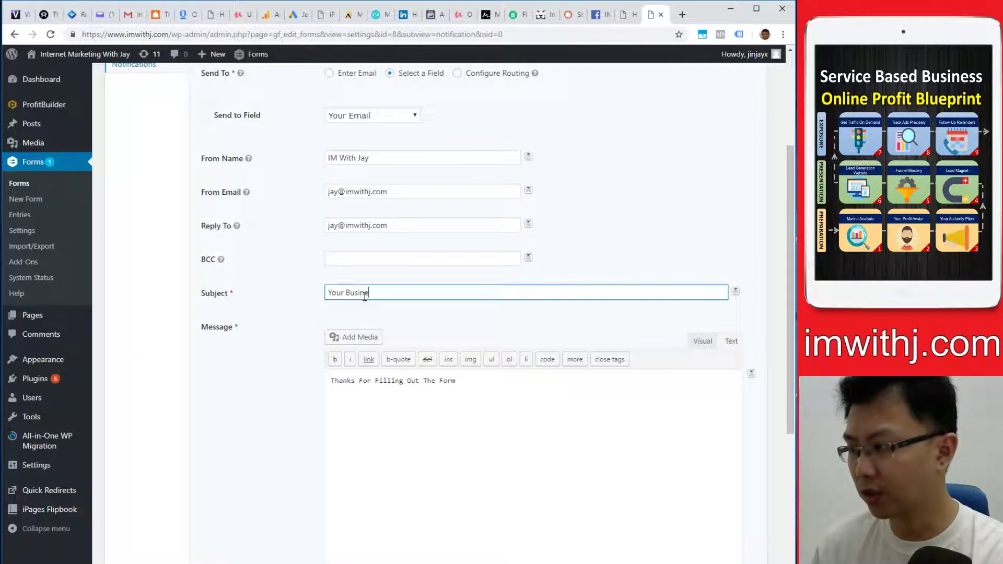
pyautogui.write('s Is')
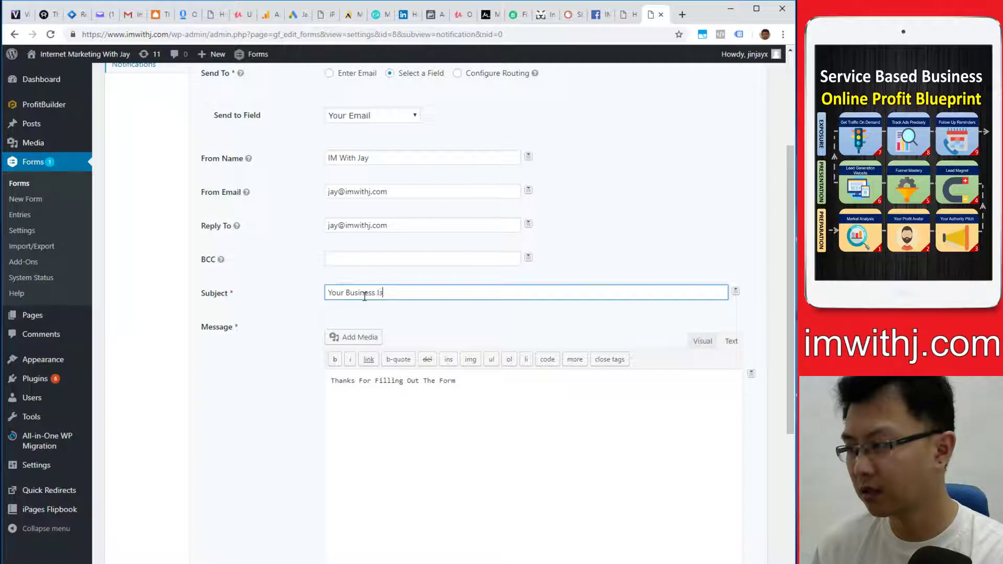
pyautogui.write(' One Step')
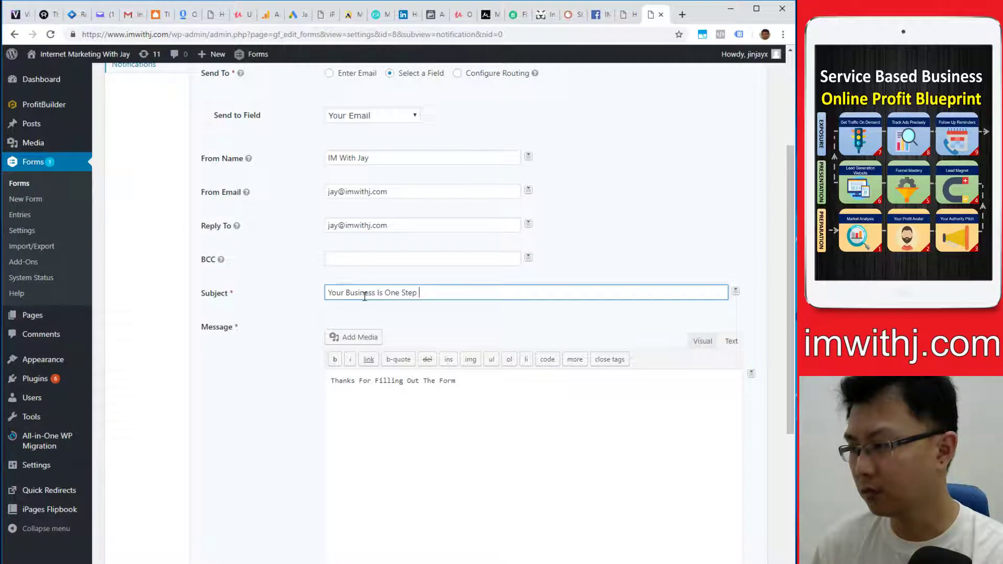
pyautogui.hotkey('ctrl', 'a')
pyautogui.write('One Step')
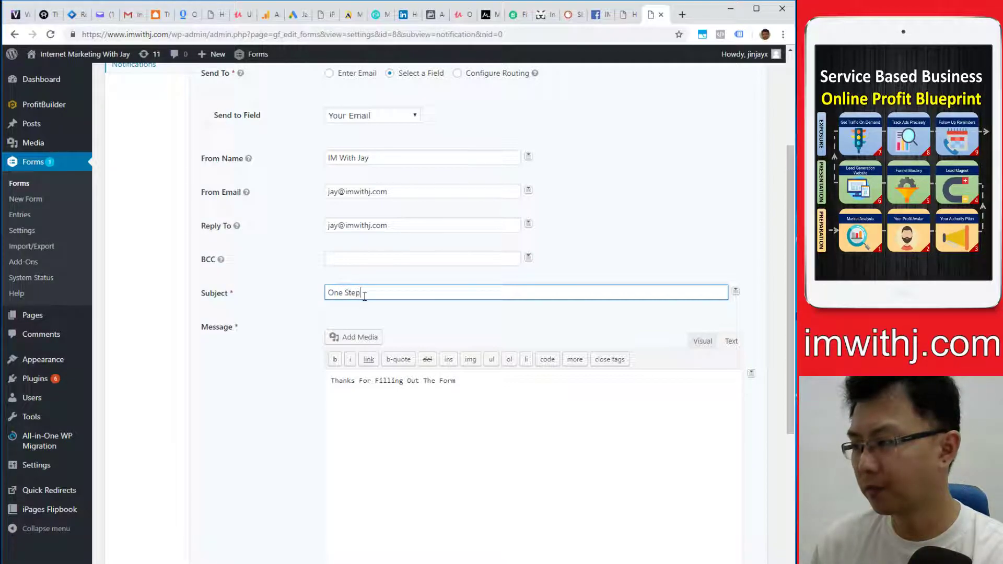
pyautogui.write(' Closer ')
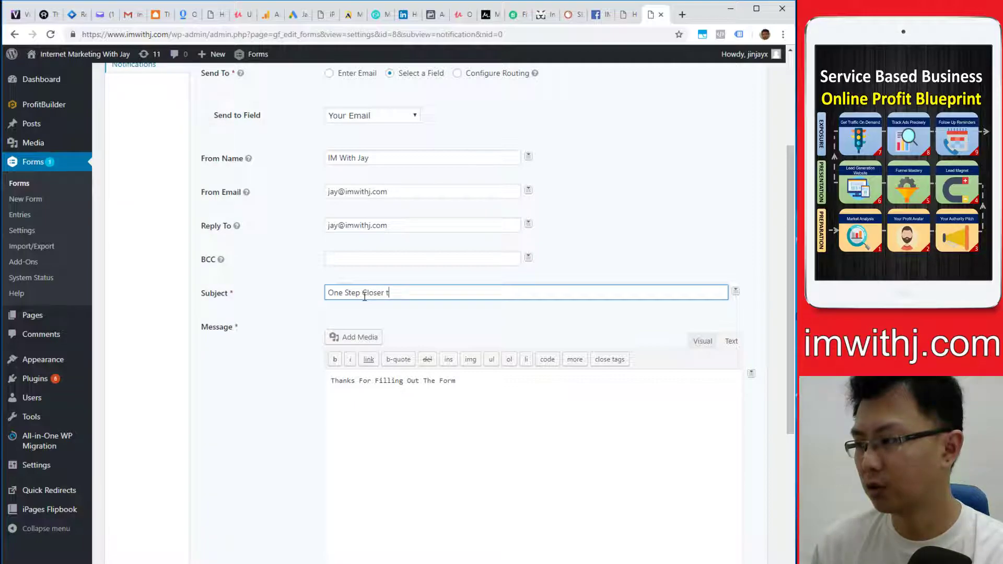
pyautogui.write('To ')
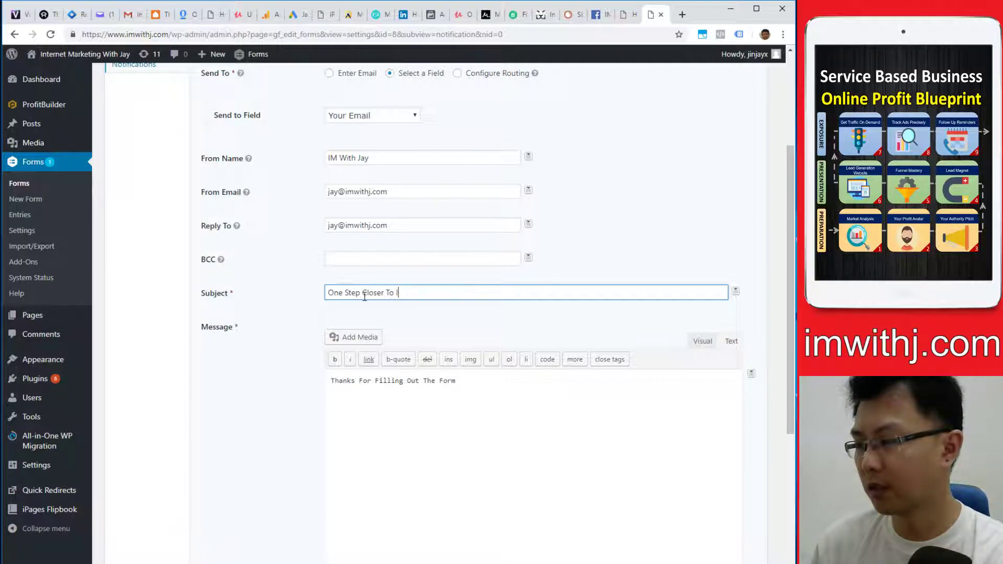
pyautogui.write('Improve Your Ser')
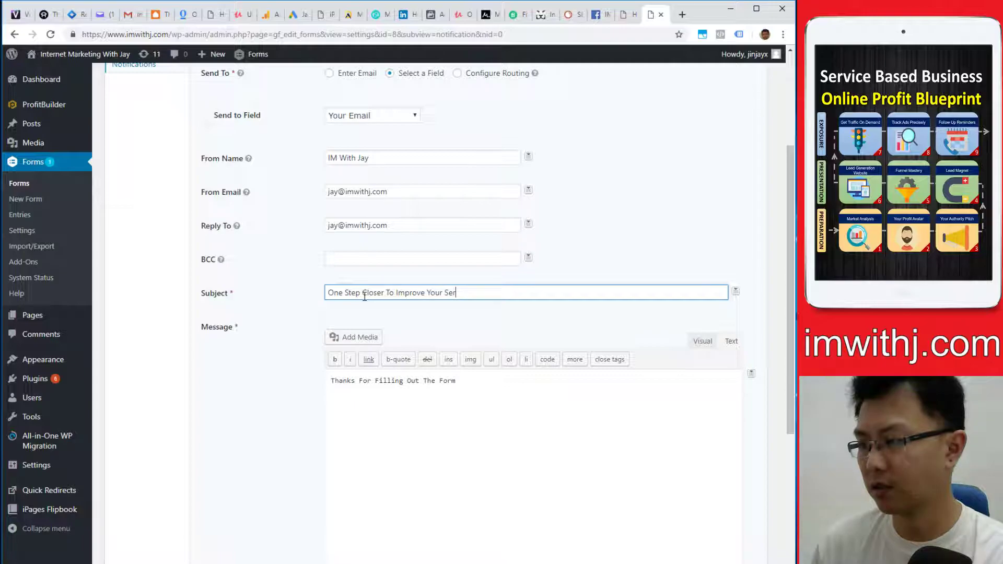
pyautogui.write('vice Business')
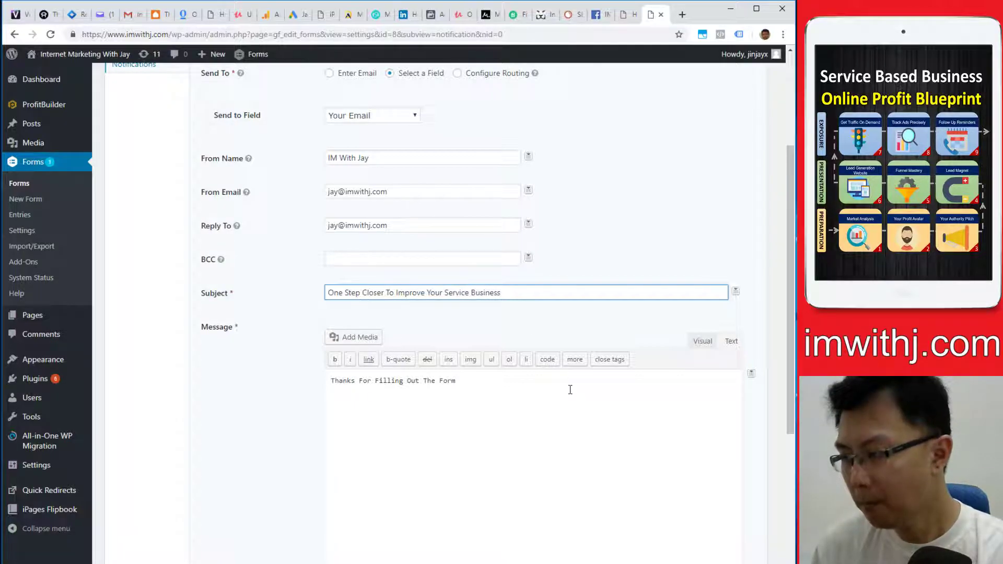
# - Add the line 'Please check your email for the 1 on 1 appointment.' to the message
pyautogui.click(524, 397)
pyautogui.write('.')
pyautogui.press('Return')
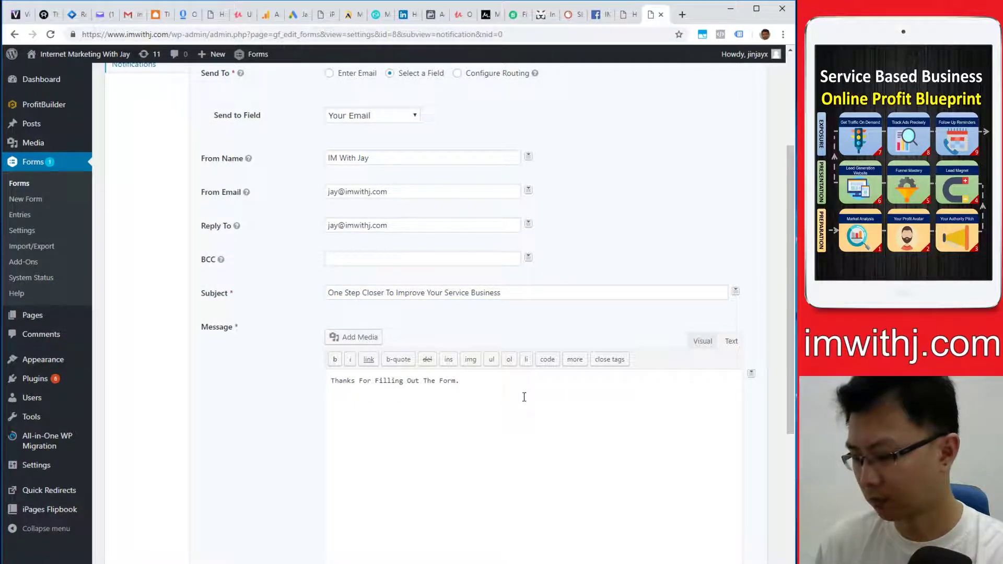
pyautogui.write('Please check your')
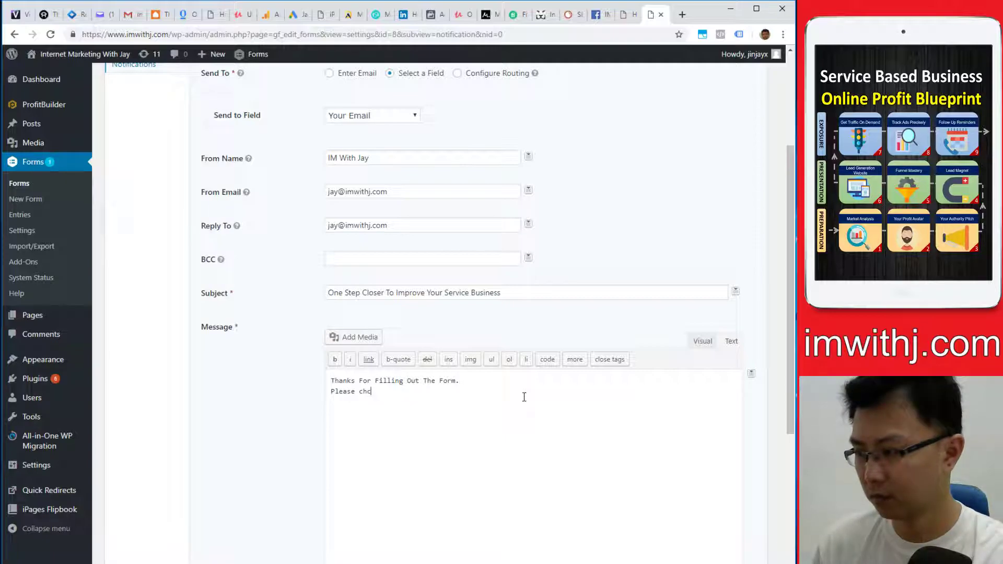
pyautogui.write(' em')
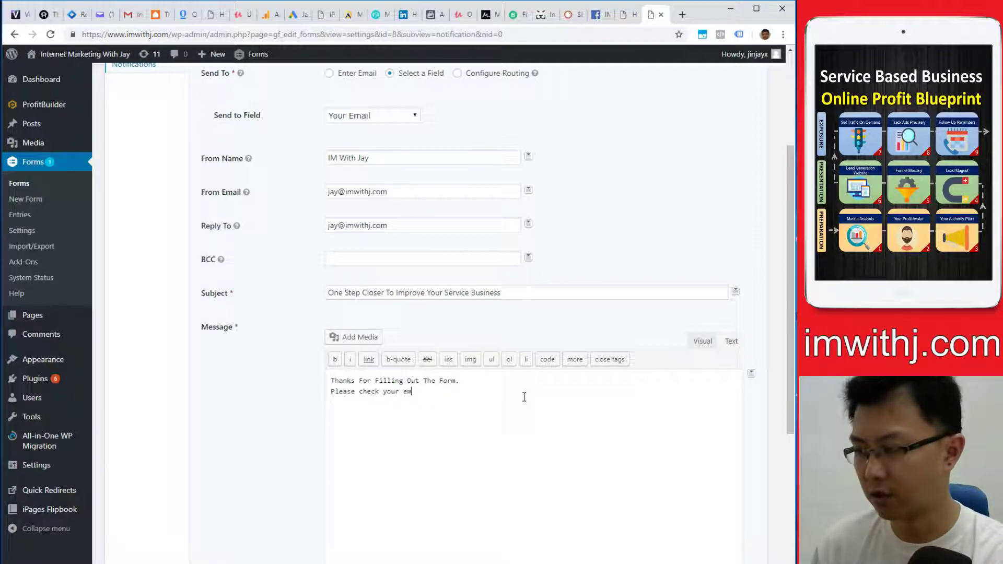
pyautogui.write('ail for the appointment')
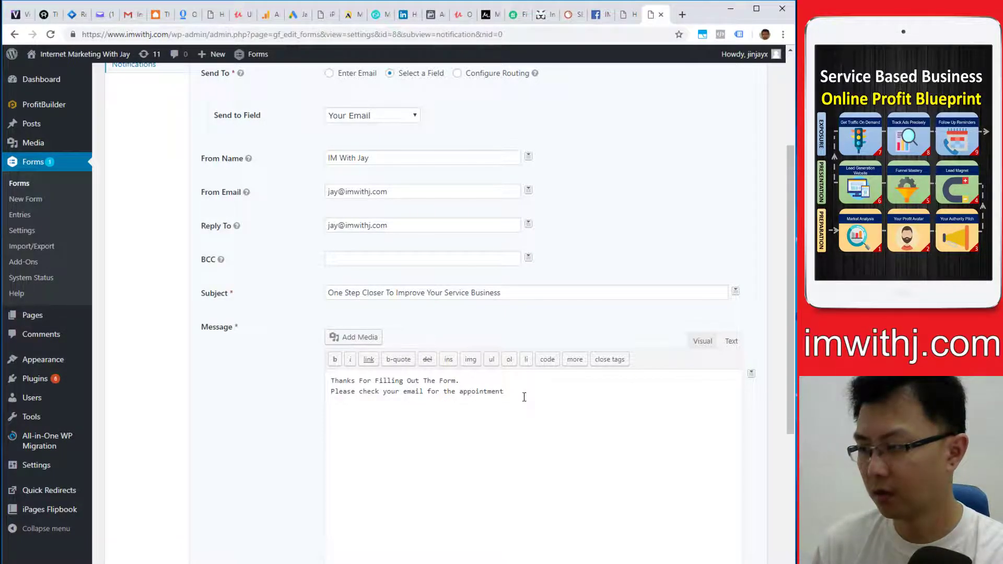
pyautogui.press('BackSpace')
pyautogui.press('BackSpace')
pyautogui.press('BackSpace')
pyautogui.press('BackSpace')
pyautogui.press('BackSpace')
pyautogui.press('BackSpace')
pyautogui.press('BackSpace')
pyautogui.press('BackSpace')
pyautogui.press('BackSpace')
pyautogui.press('BackSpace')
pyautogui.press('BackSpace')
pyautogui.press('BackSpace')
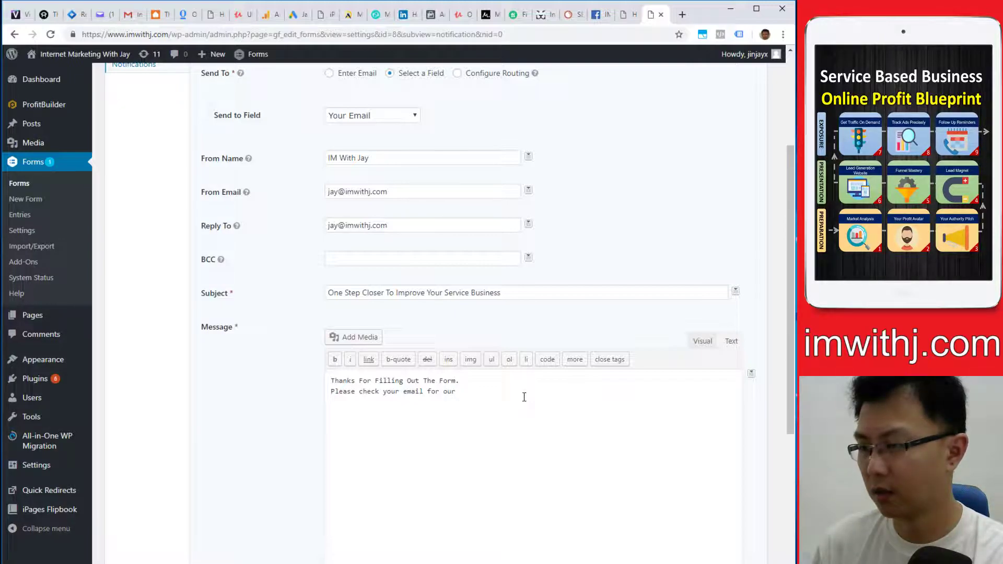
pyautogui.write('1 on ')
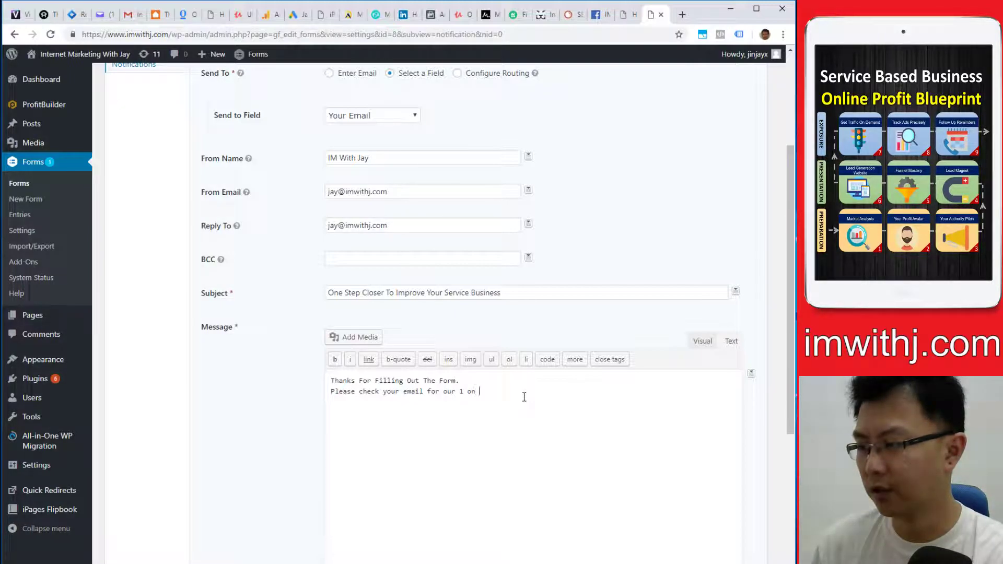
pyautogui.write('1 appointment.')
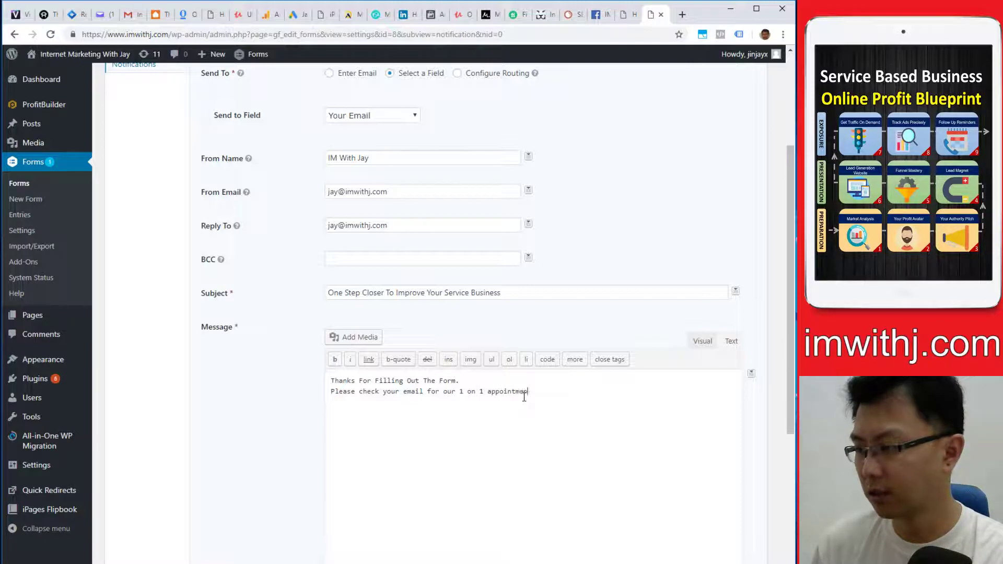
pyautogui.scroll(-1, 530, 413)
# - Add 'You'll receive a reminder 1 hour before the appointment.' and a closing 'Thank you.'
pyautogui.press('Return')
pyautogui.press('Return')
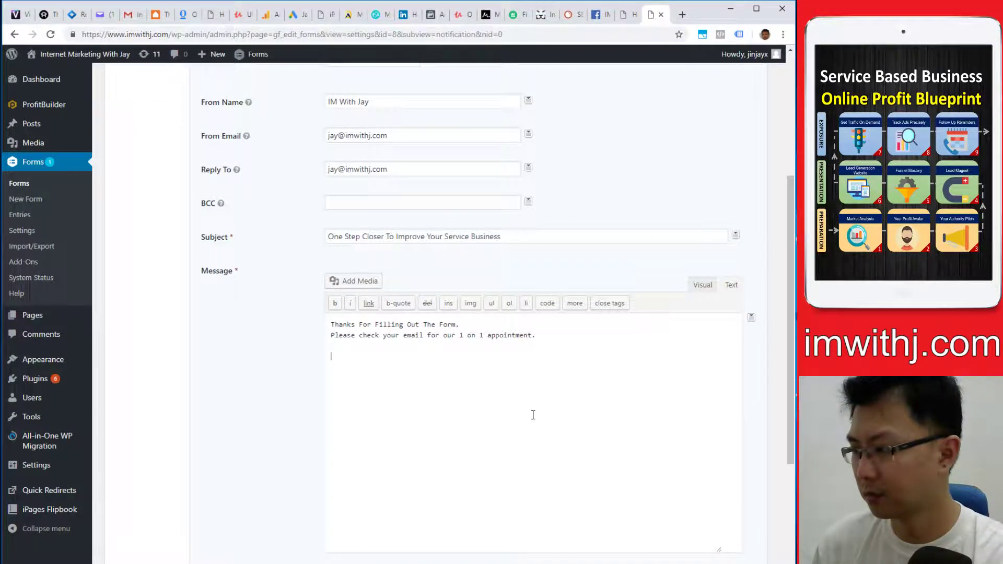
pyautogui.write('Yo')
pyautogui.press('BackSpace')
pyautogui.press('BackSpace')
pyautogui.write('Y')
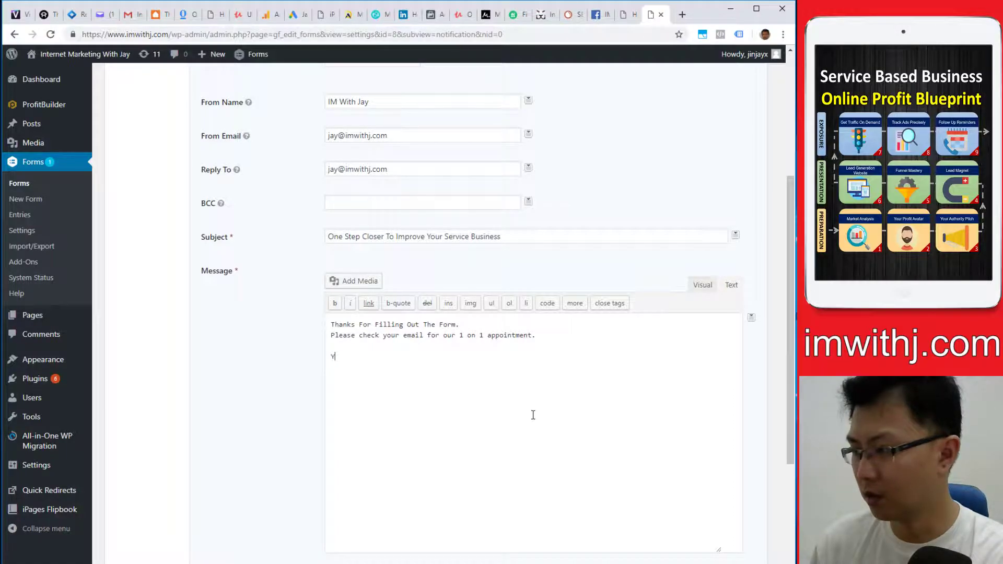
pyautogui.write("ou'll re")
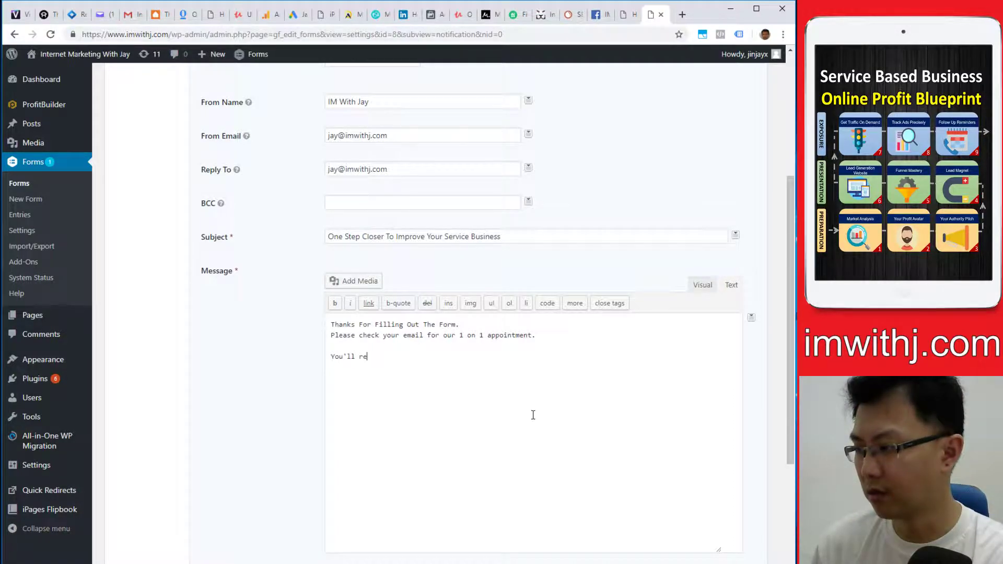
pyautogui.write('ceive ')
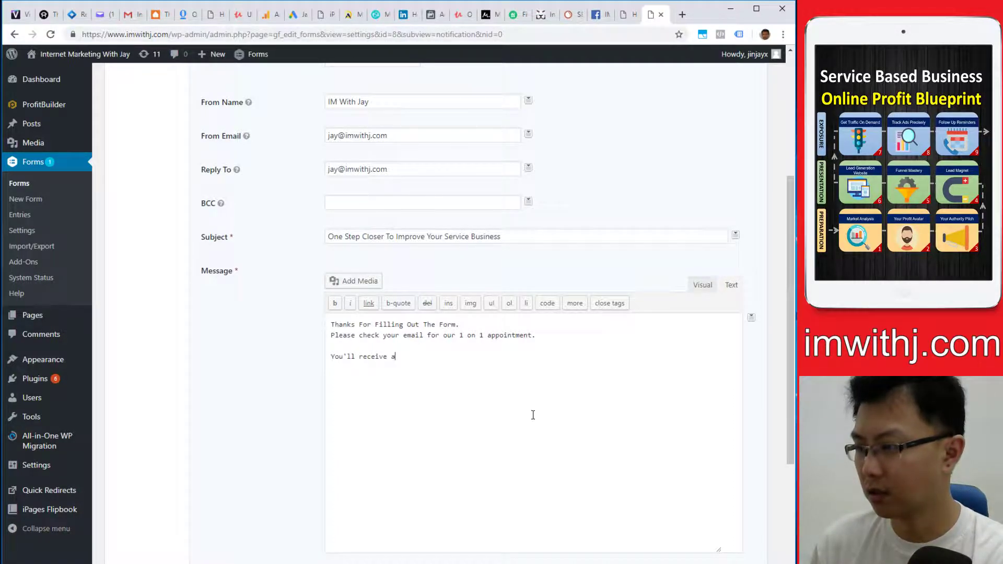
pyautogui.write('a reminder')
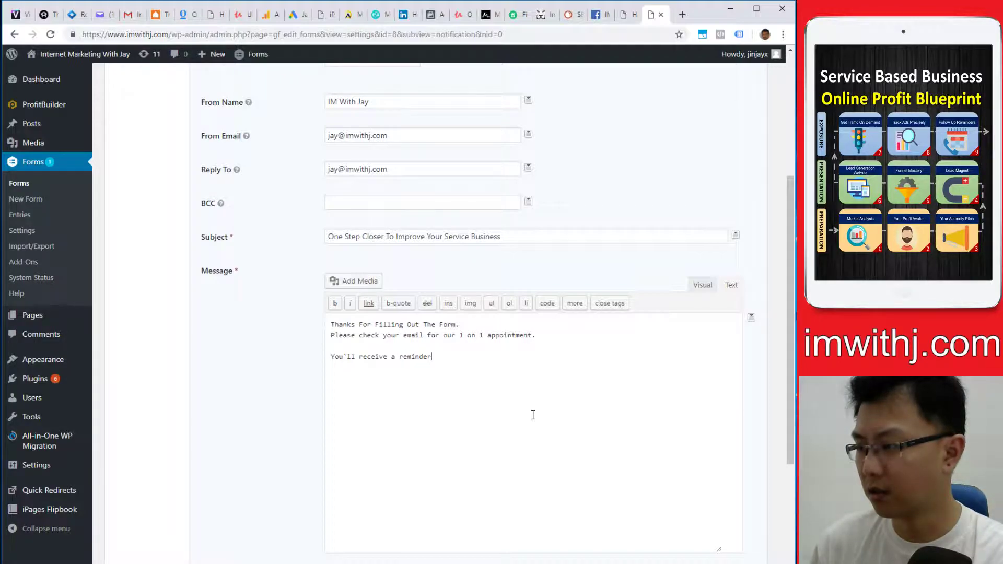
pyautogui.write(' 1 hour before t')
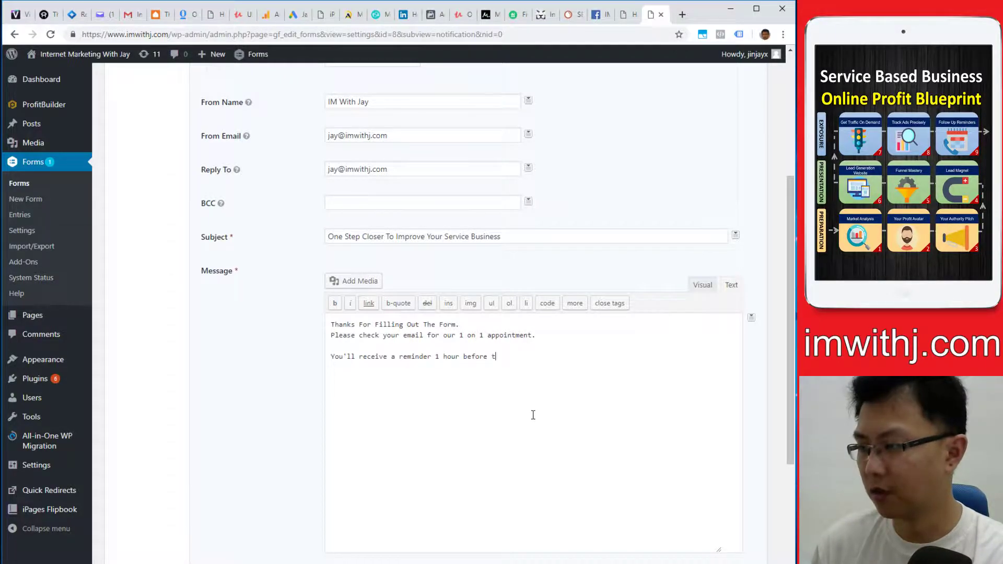
pyautogui.write('he appointment.')
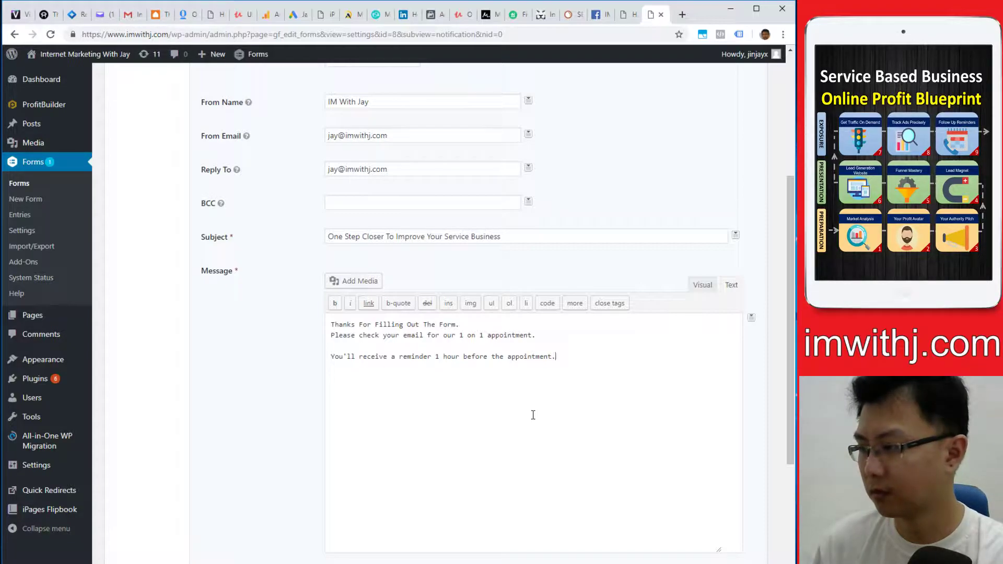
pyautogui.press('Return')
pyautogui.write('Thank you.')
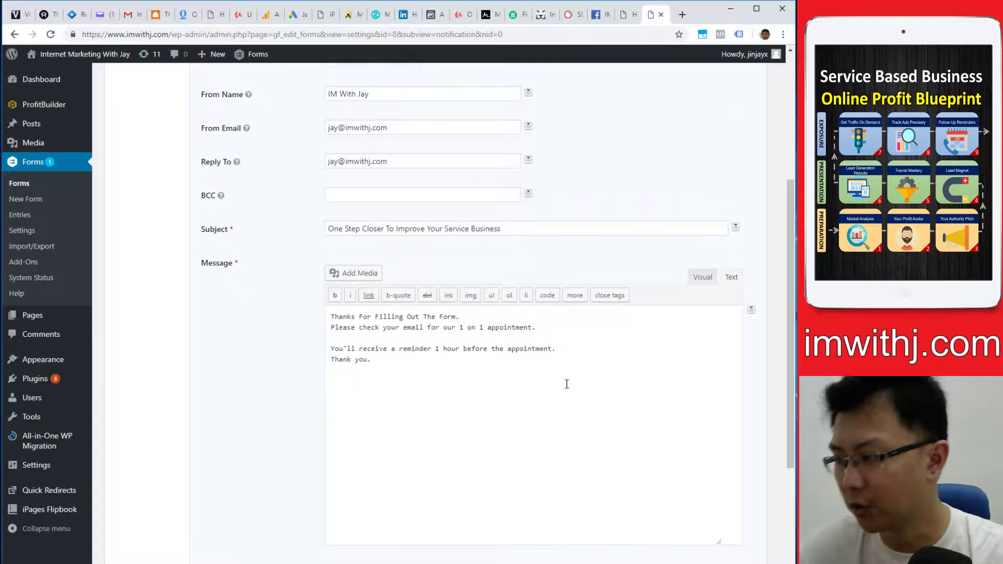
pyautogui.scroll(-3, 566, 384)
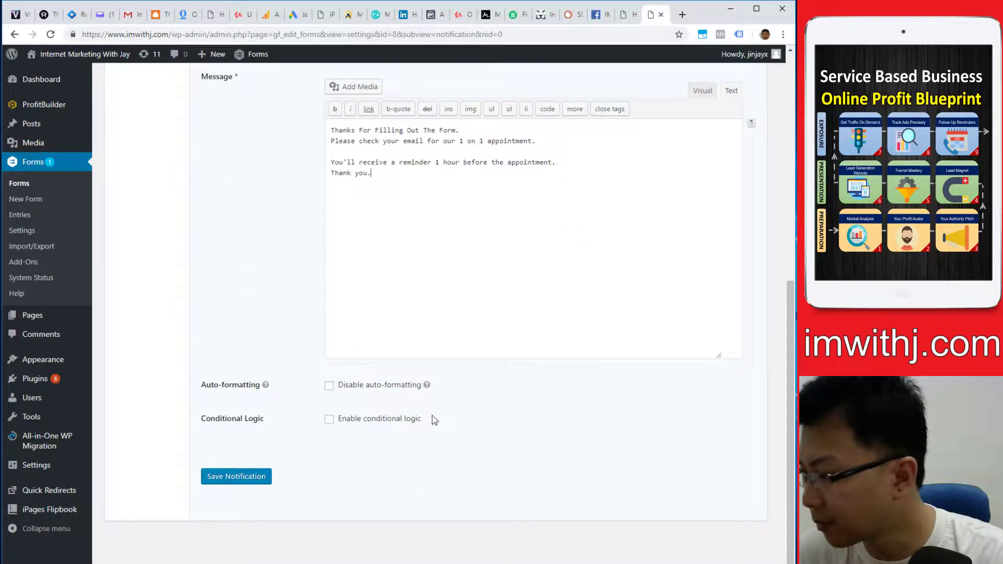
# - Save the Email To Visitor notification for form ID 8
pyautogui.click(219, 473)
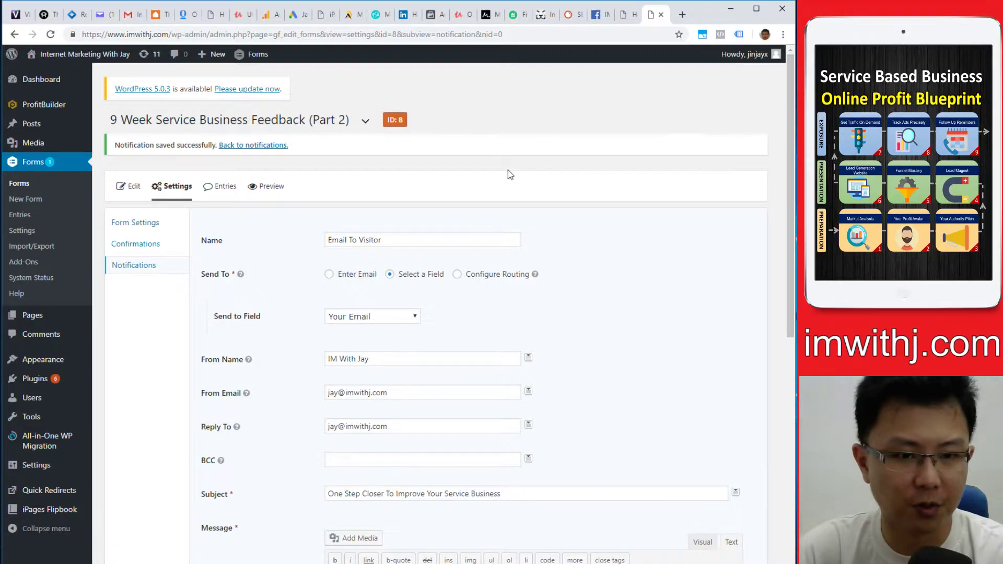
pyautogui.moveTo(336, 563)
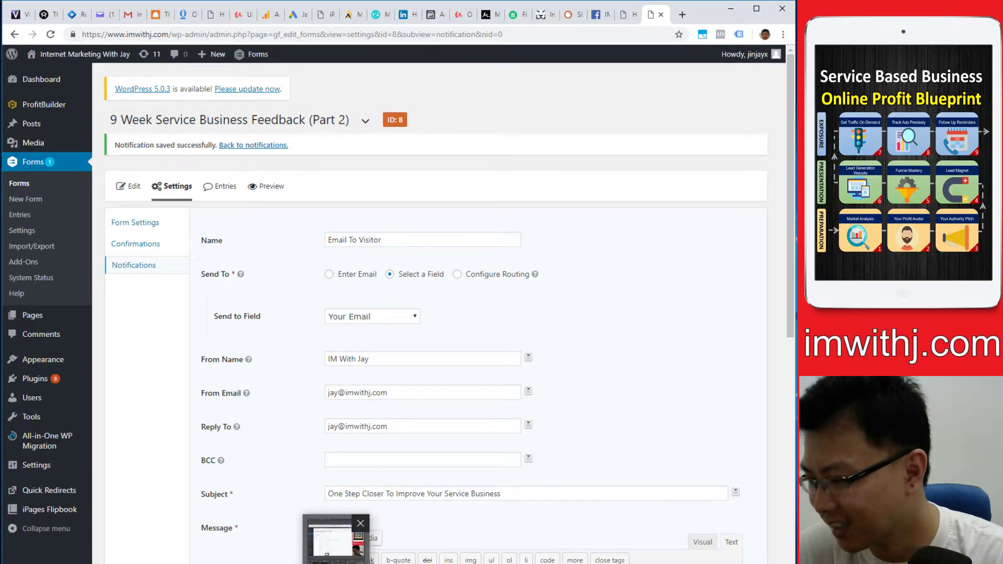